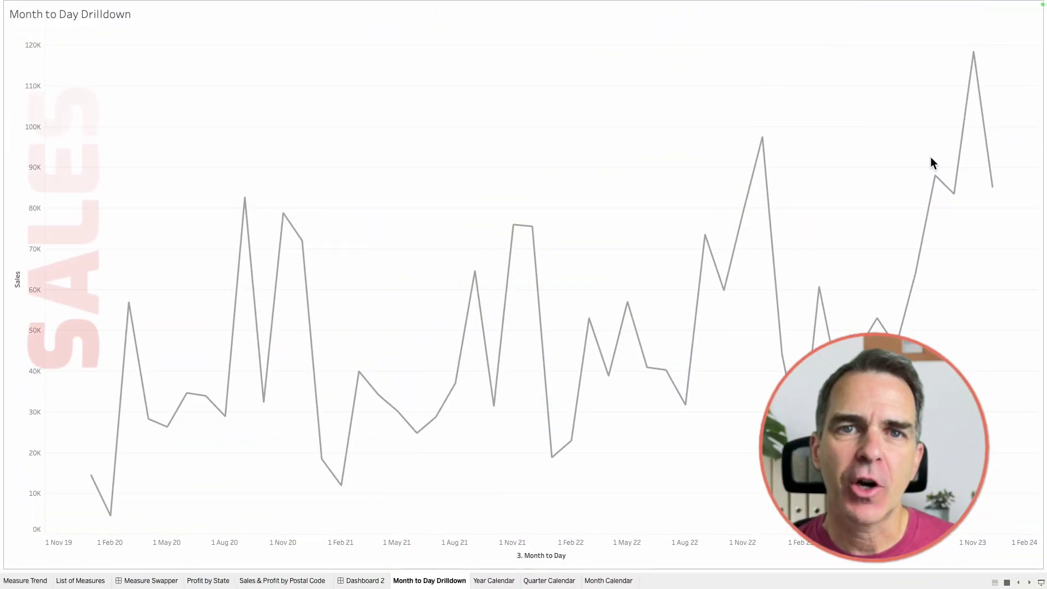
After a September 2020 drilldown test, create custom date 'Month' from Purchase Date at Months detail.
{"action": "left_click", "coordinate": [246, 201]}
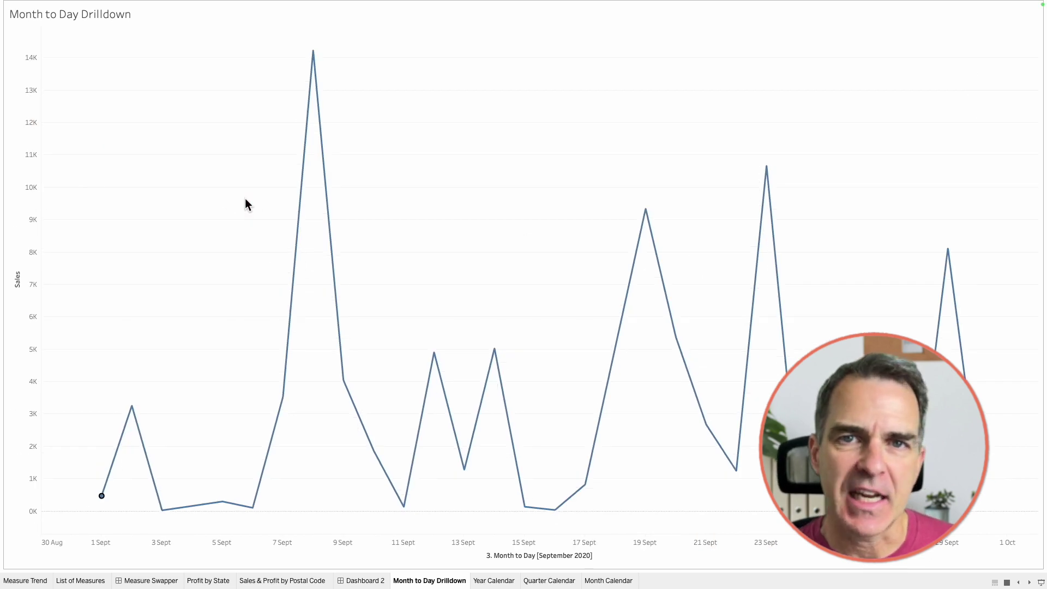
{"action": "left_click", "coordinate": [245, 200]}
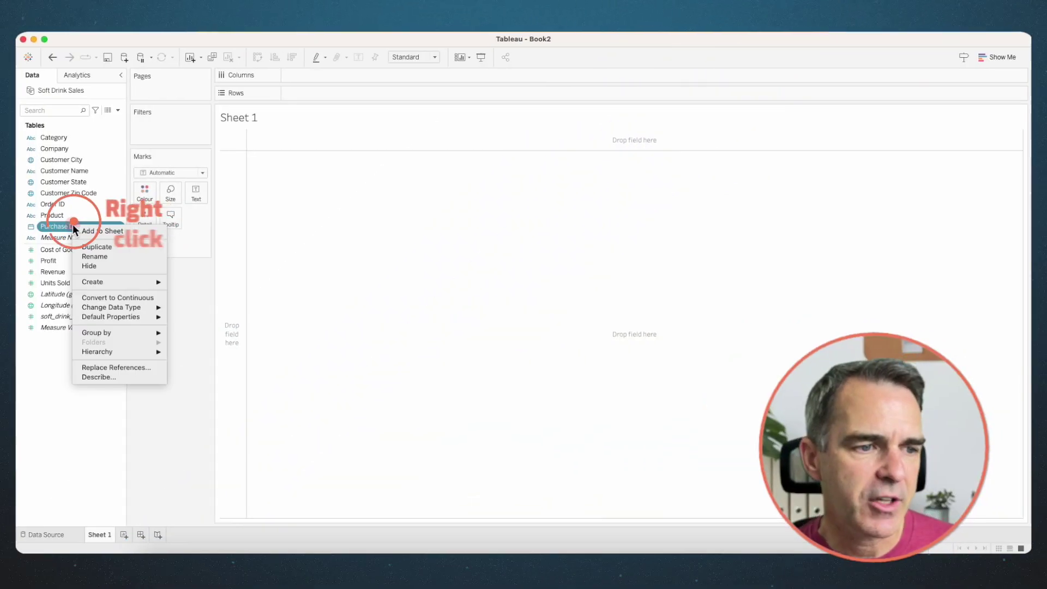
{"action": "mouse_move", "coordinate": [146, 283]}
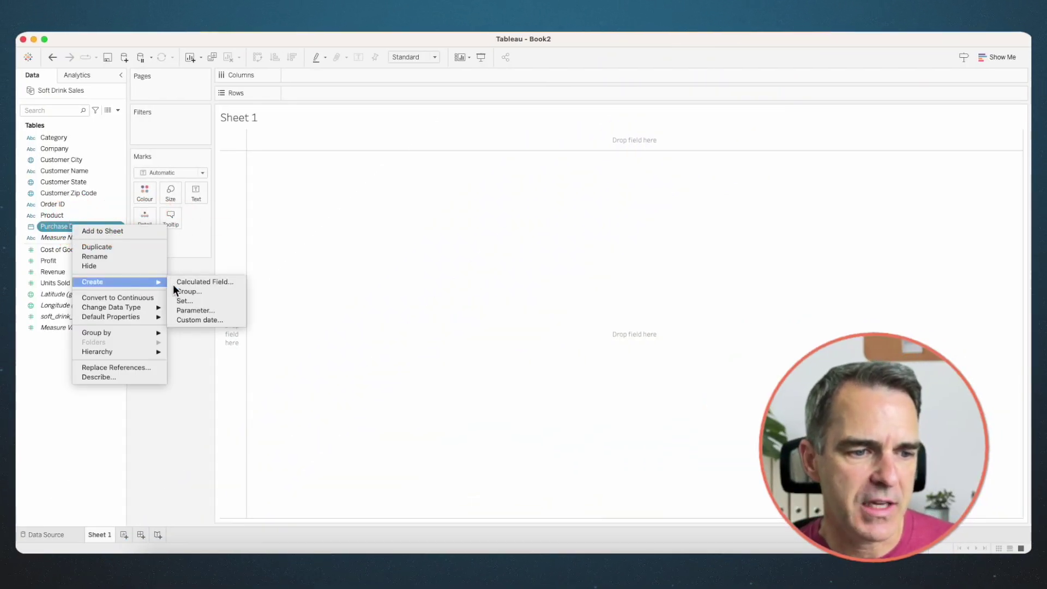
{"action": "left_click", "coordinate": [199, 321]}
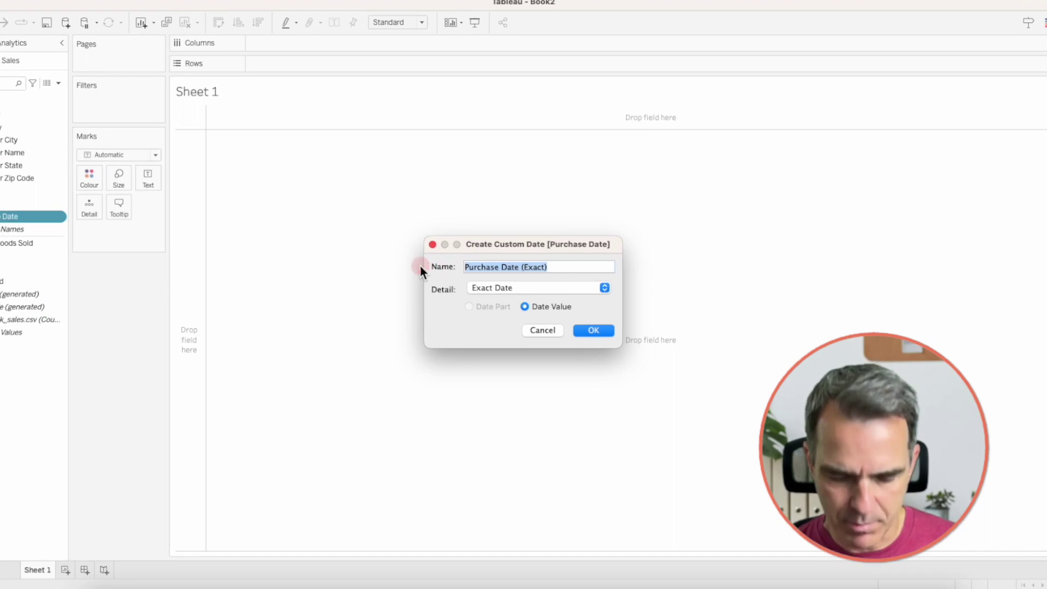
{"action": "type", "text": "Month"}
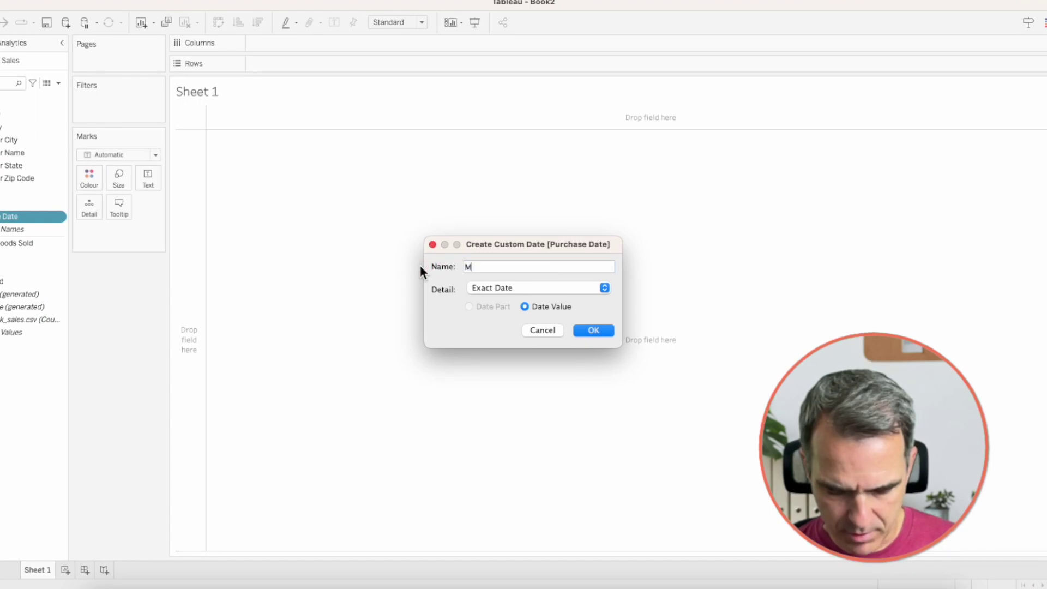
{"action": "left_click", "coordinate": [489, 287]}
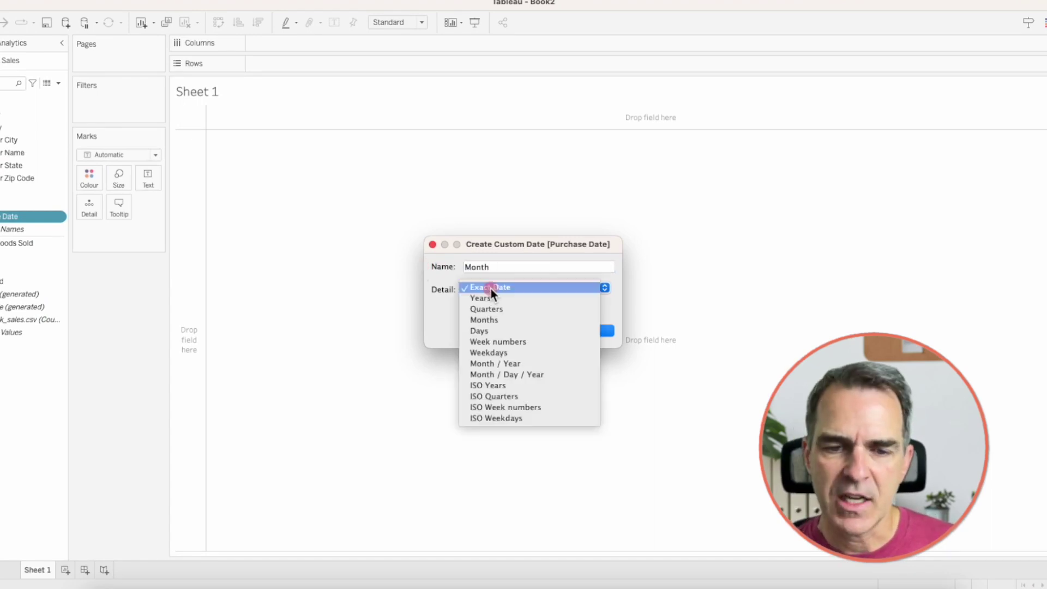
{"action": "left_click", "coordinate": [492, 319]}
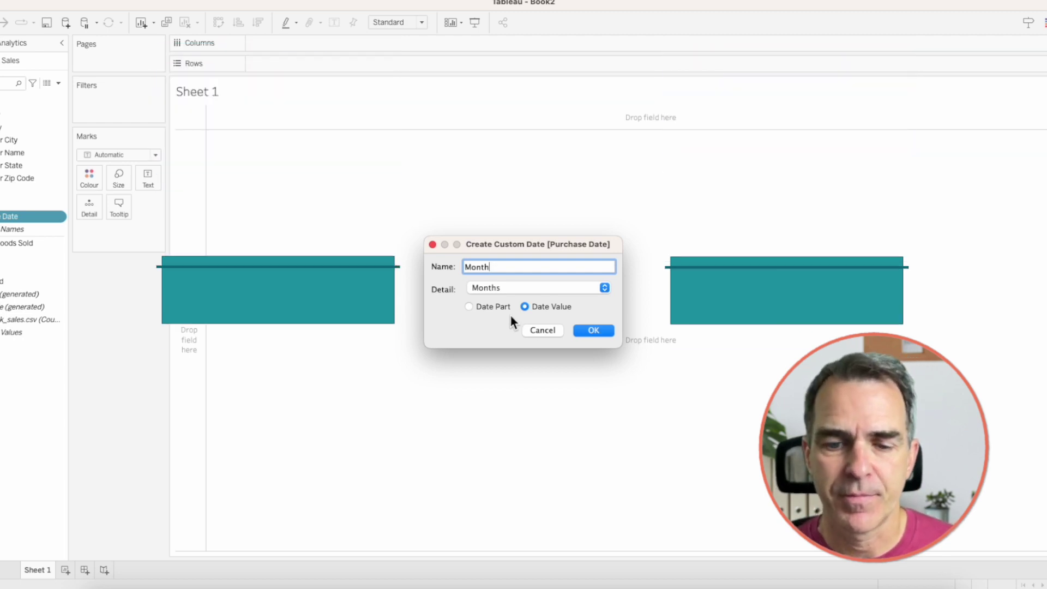
{"action": "left_click", "coordinate": [594, 331]}
Create 'Month Set' from the Month field, leaving all 43 values unselected.
{"action": "right_click", "coordinate": [5, 191]}
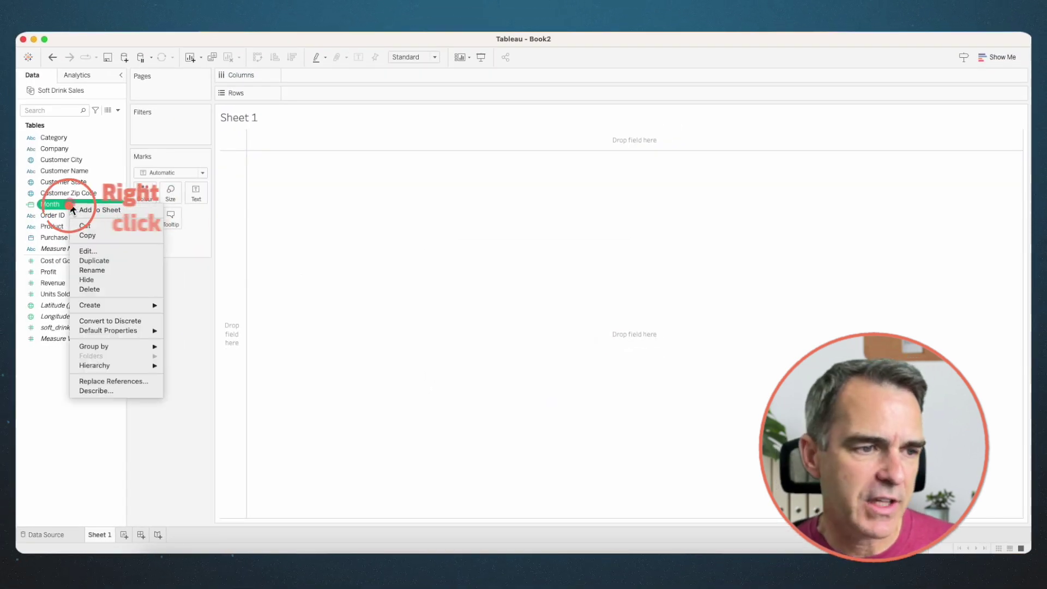
{"action": "mouse_move", "coordinate": [126, 306]}
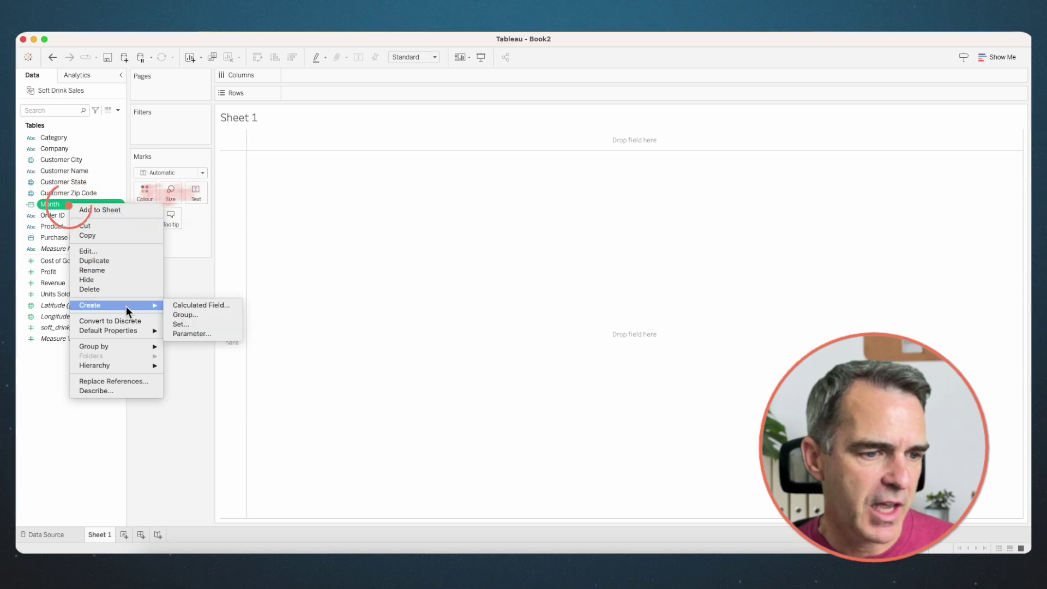
{"action": "left_click", "coordinate": [187, 322]}
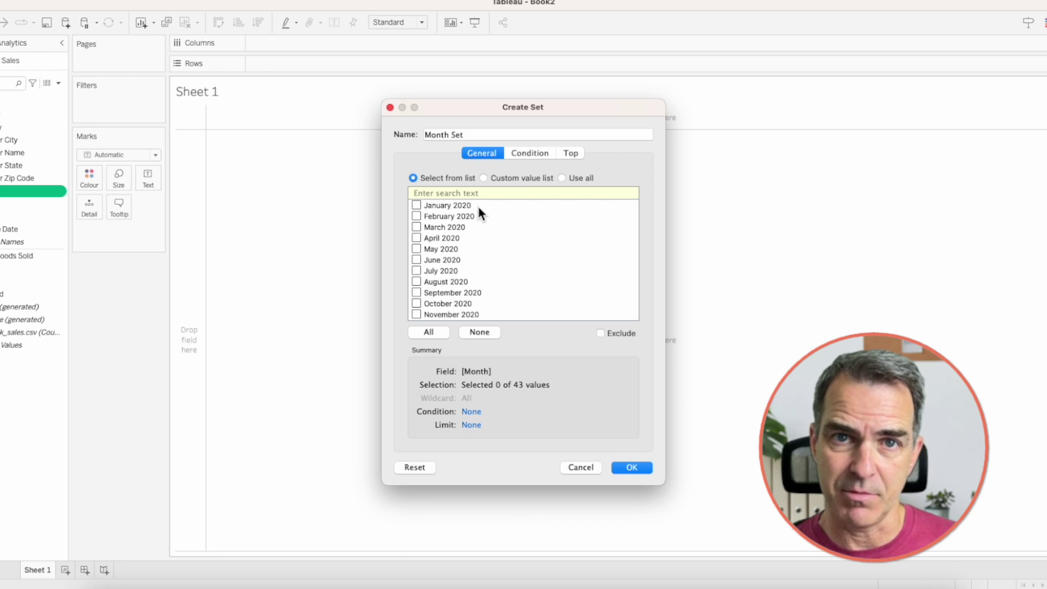
{"action": "left_click", "coordinate": [646, 469]}
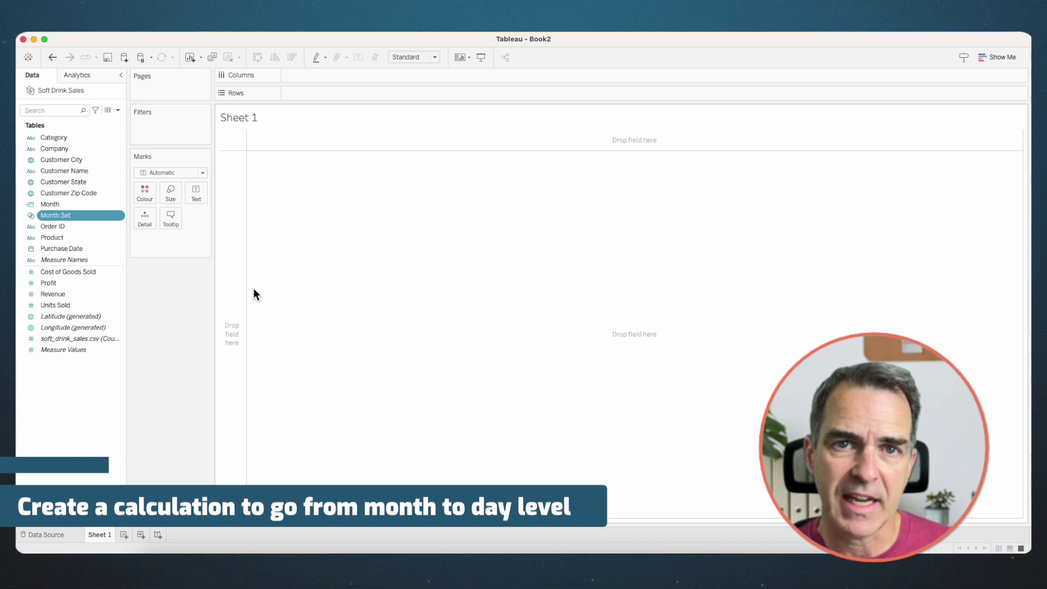
Create calculated field 'Month to Day': IF [Month Set] THEN [Purchase Date] ELSE [Month] END.
{"action": "left_click", "coordinate": [118, 110]}
{"action": "left_click", "coordinate": [113, 120]}
{"action": "type", "text": "Month to Day"}
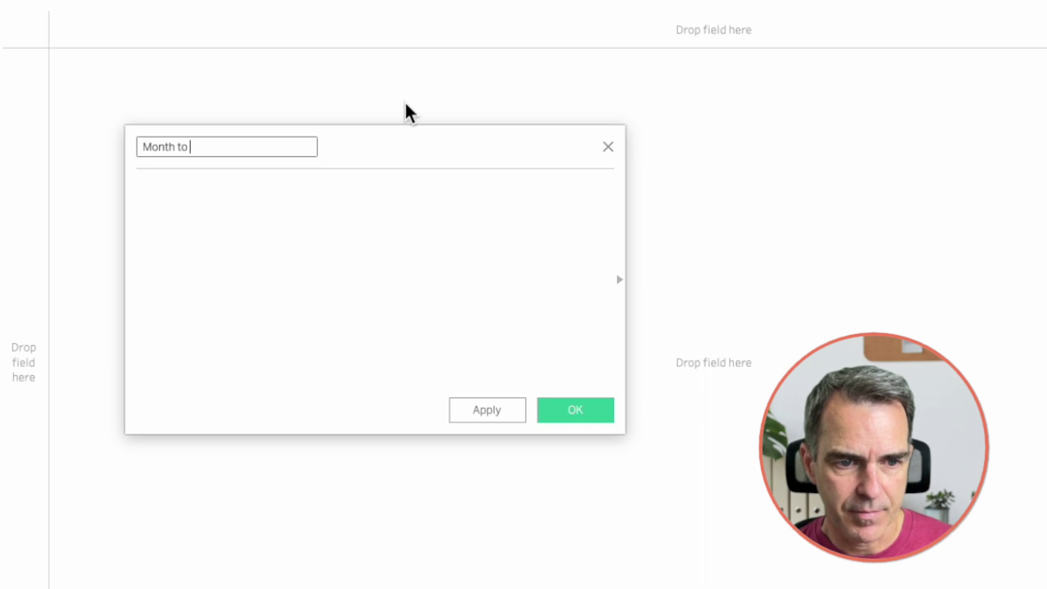
{"action": "left_click", "coordinate": [367, 236]}
{"action": "type", "text": "IF mo"}
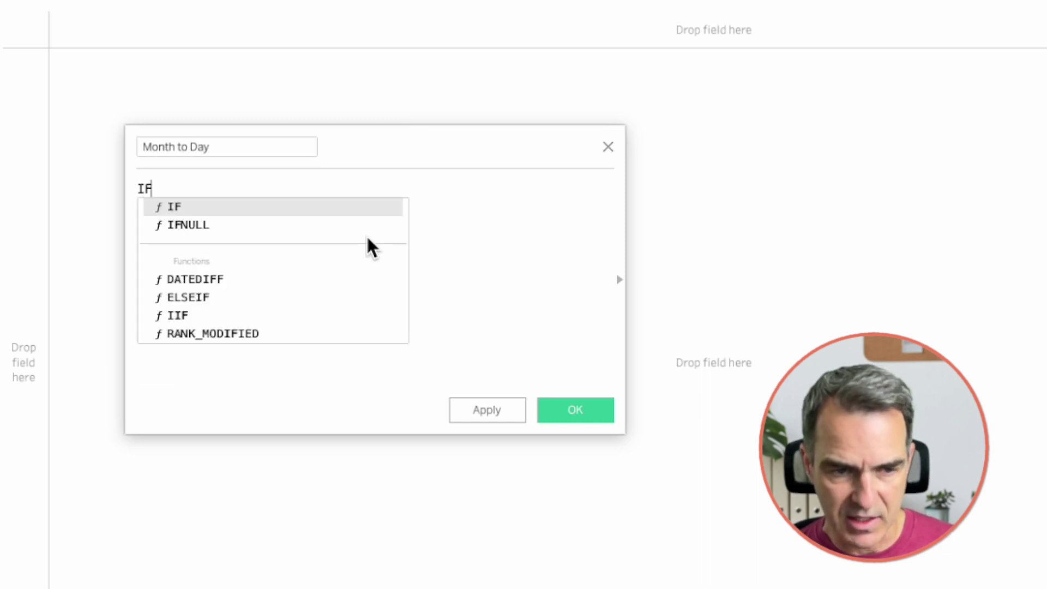
{"action": "left_click", "coordinate": [270, 354]}
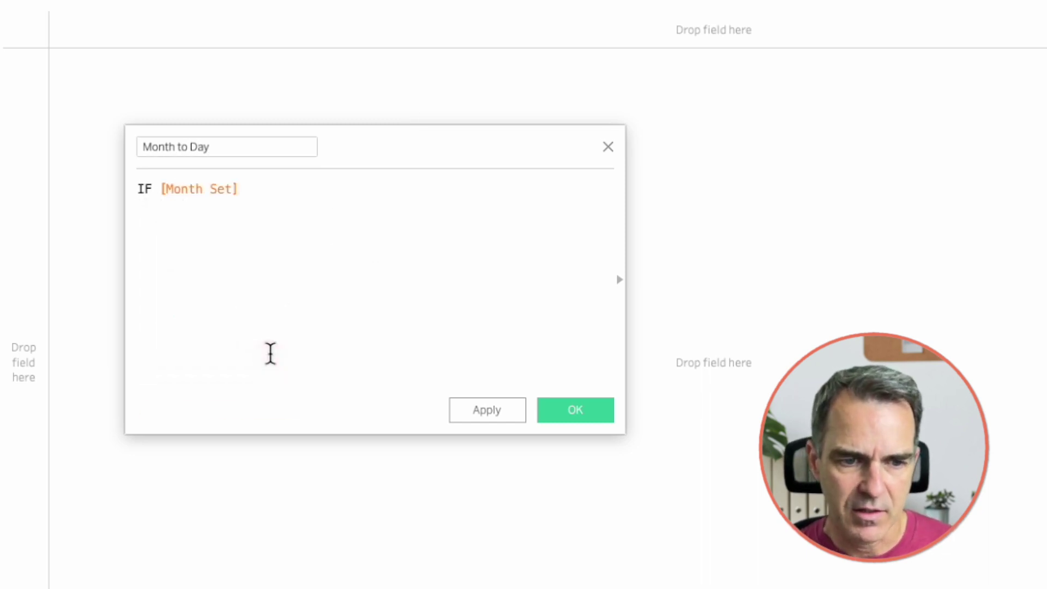
{"action": "type", "text": "then pur"}
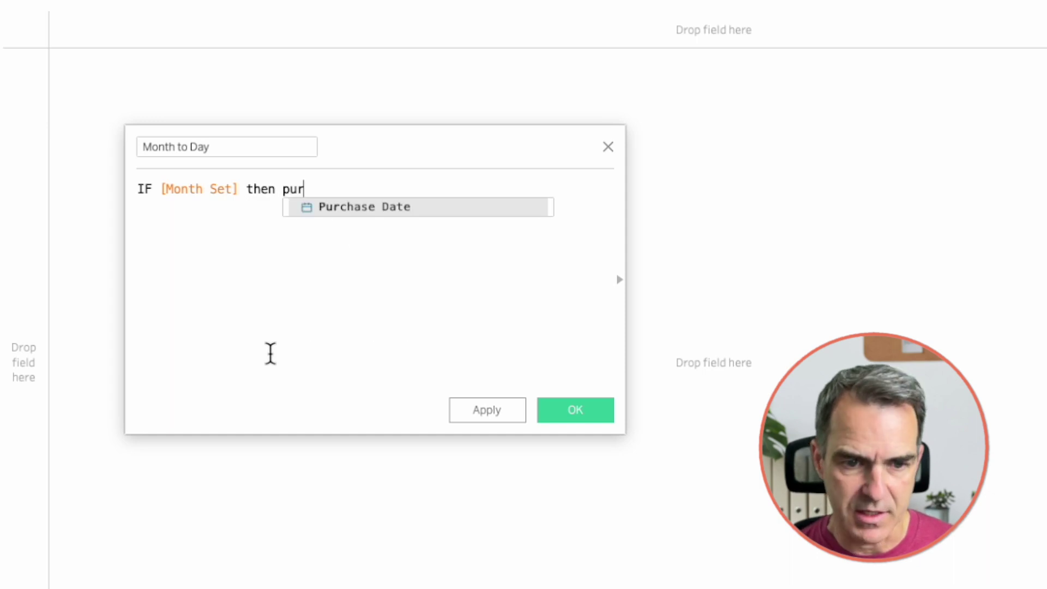
{"action": "key", "text": "Return"}
{"action": "key", "text": "Return"}
{"action": "type", "text": "ELSE mom"}
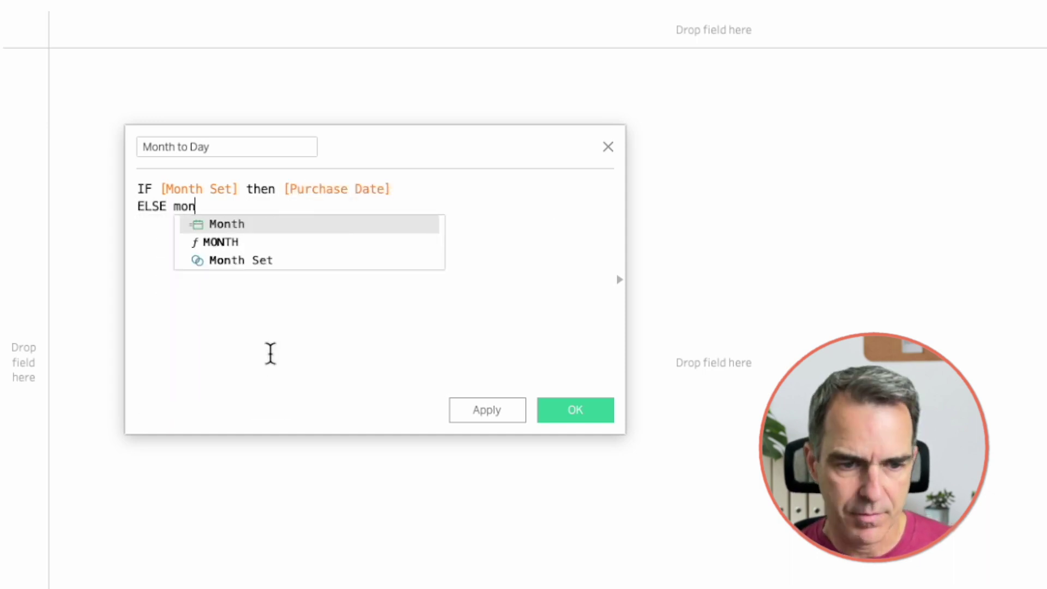
{"action": "left_click", "coordinate": [245, 222]}
{"action": "key", "text": "Return"}
{"action": "type", "text": "END"}
{"action": "left_click", "coordinate": [575, 409]}
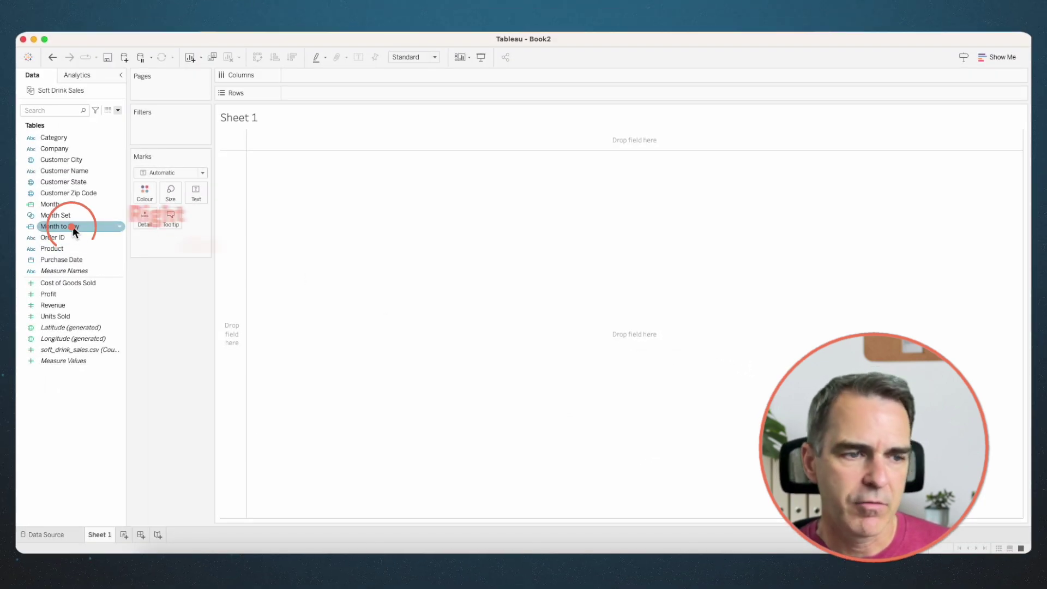
{"action": "left_click_drag", "start_coordinate": [15, 218], "coordinate": [345, 73]}
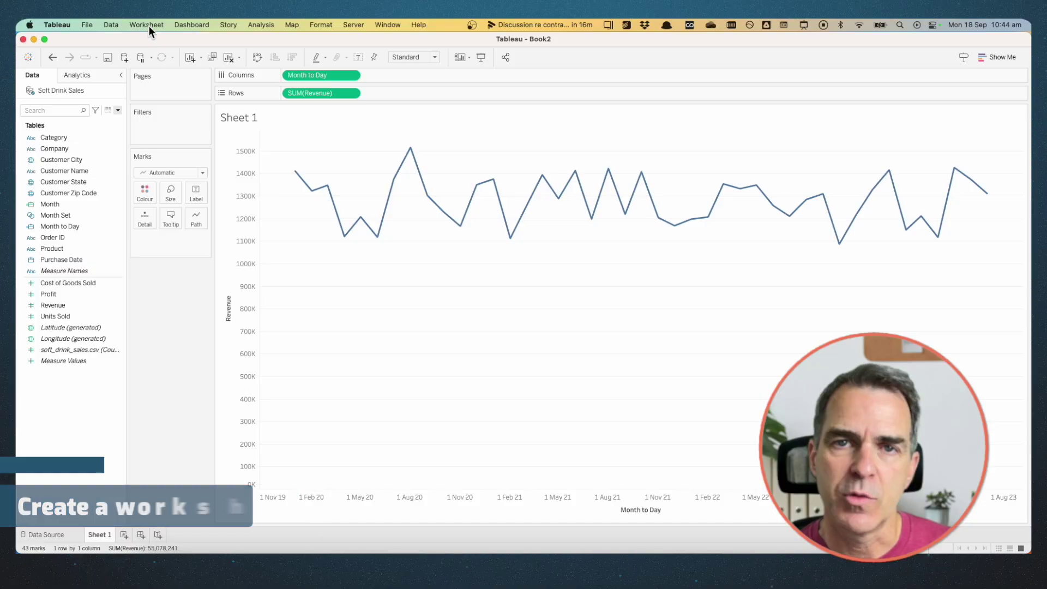
Add a Change Set Values action named 'Update Month Set'.
{"action": "left_click", "coordinate": [146, 25]}
{"action": "left_click", "coordinate": [147, 98]}
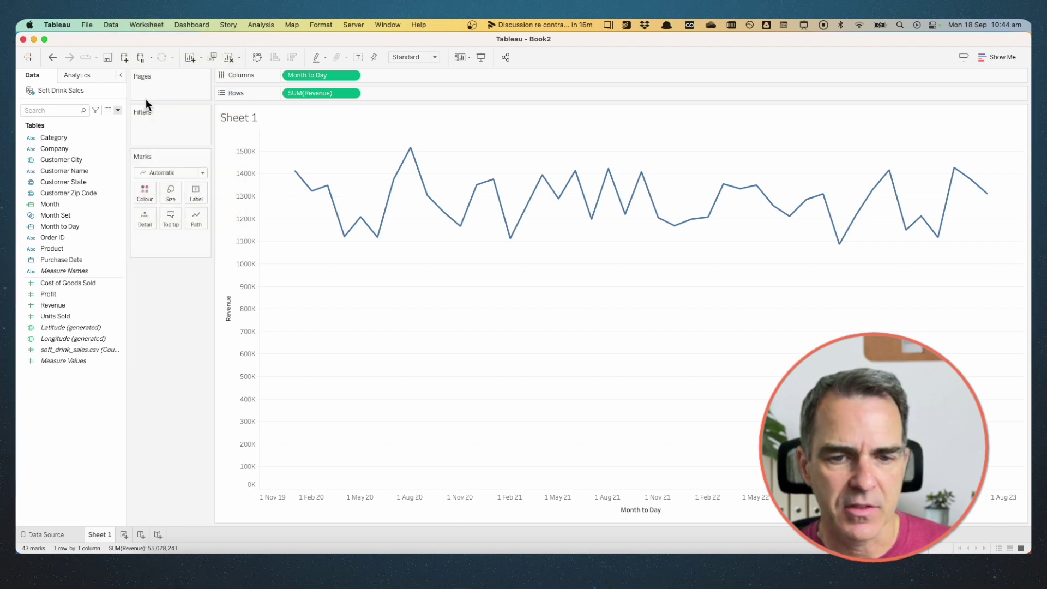
{"action": "left_click", "coordinate": [402, 372]}
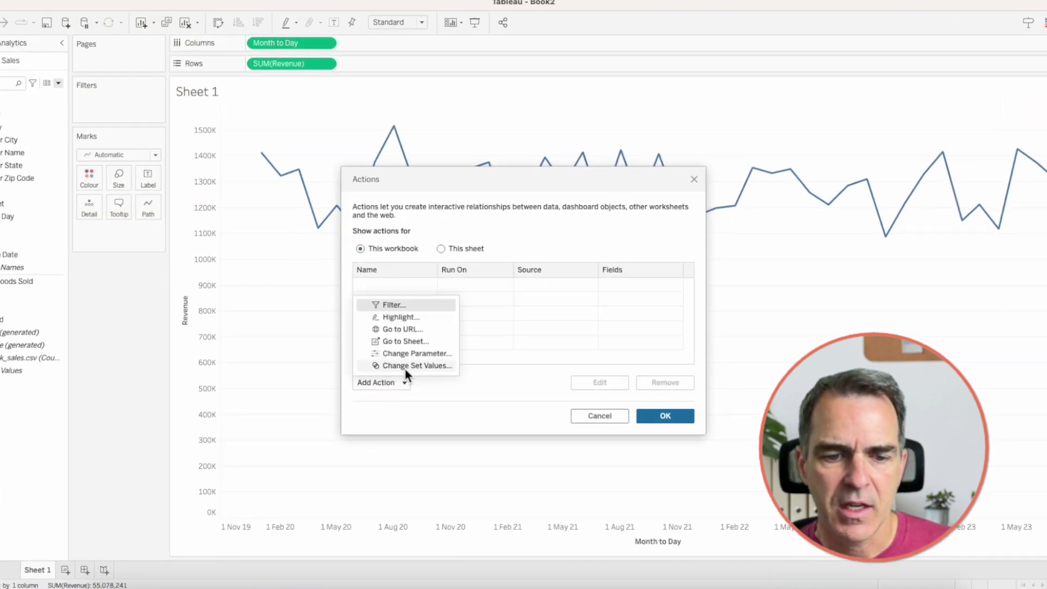
{"action": "left_click", "coordinate": [405, 366]}
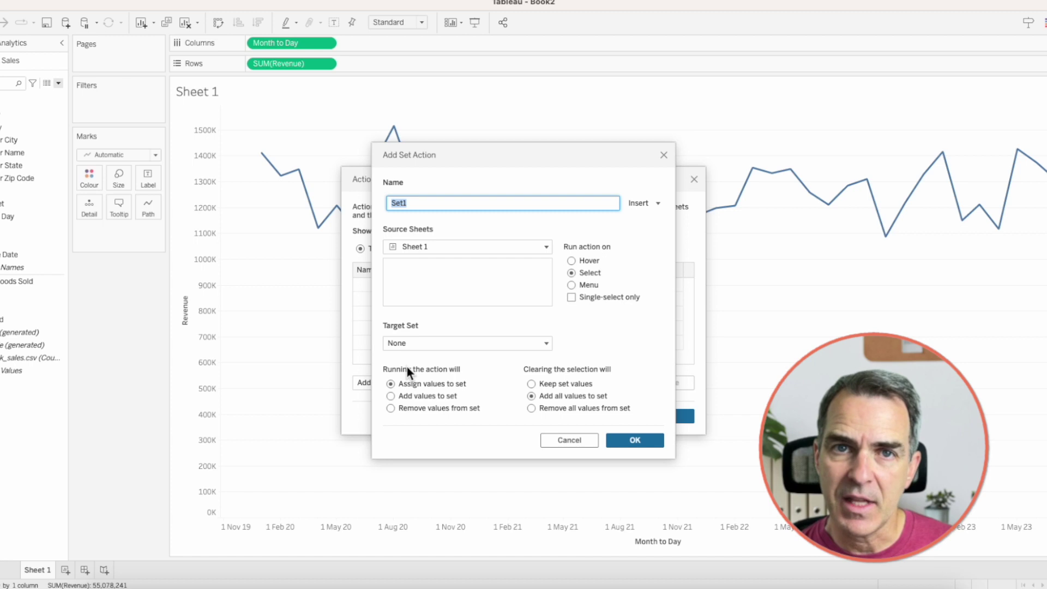
{"action": "type", "text": "Update Month"}
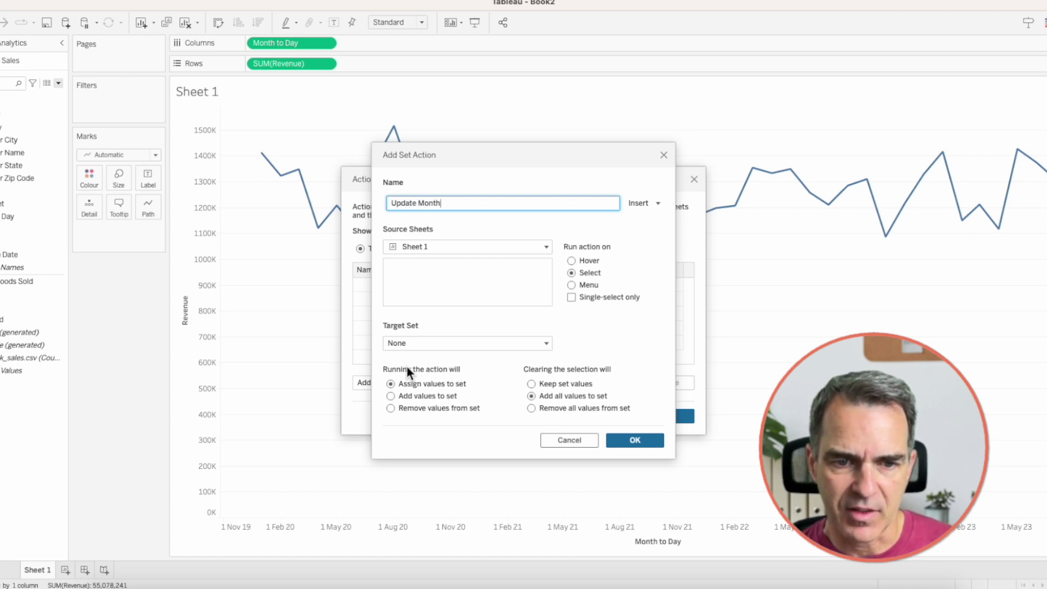
{"action": "type", "text": " Set"}
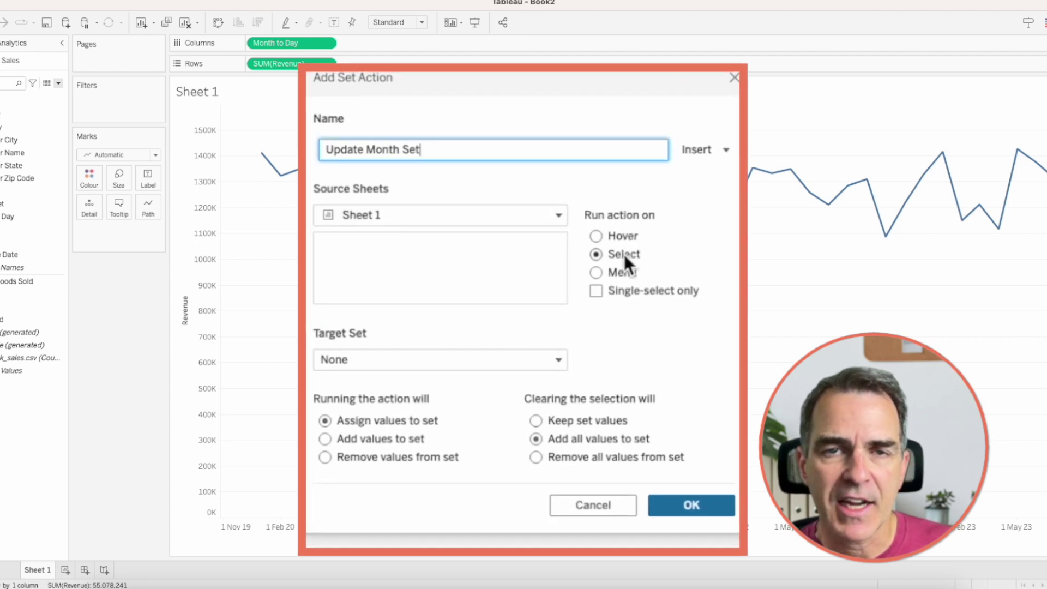
Limit it to a single selected mark, target Month Set, and remove all values on clear.
{"action": "left_click", "coordinate": [597, 290]}
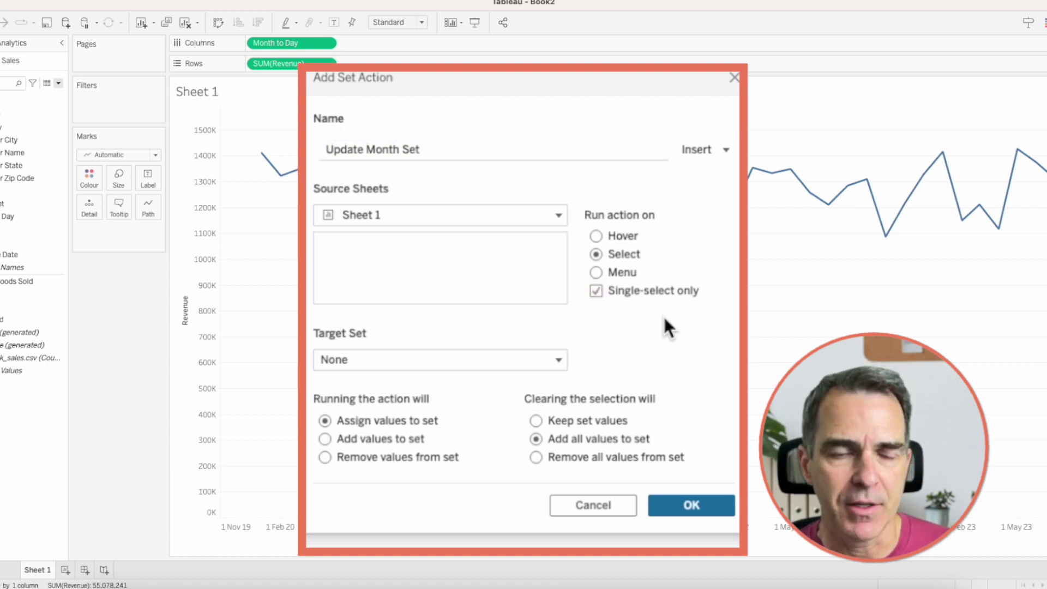
{"action": "left_click", "coordinate": [427, 361]}
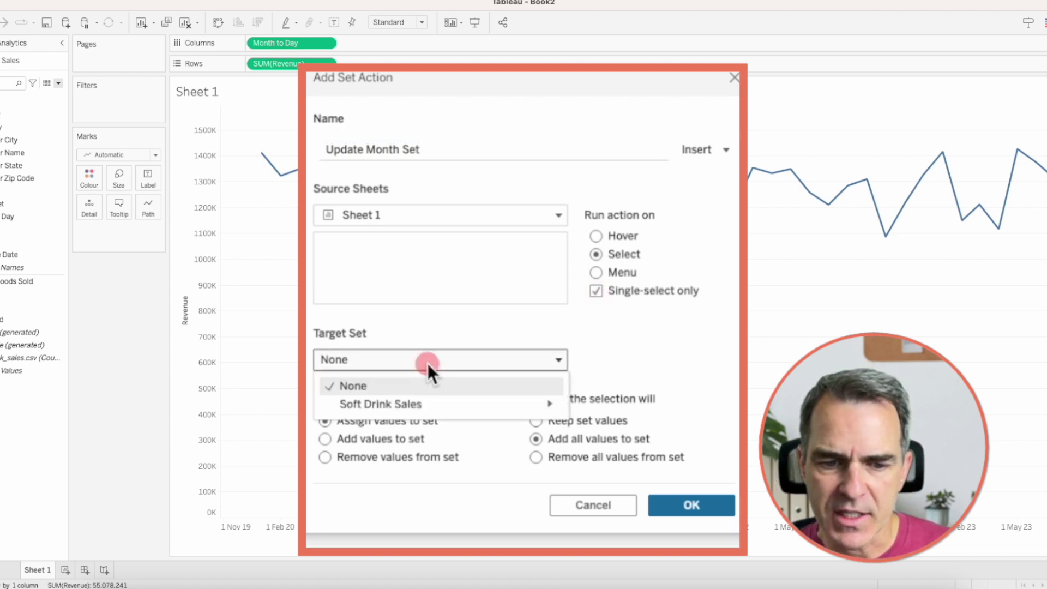
{"action": "mouse_move", "coordinate": [544, 408]}
{"action": "left_click", "coordinate": [598, 404]}
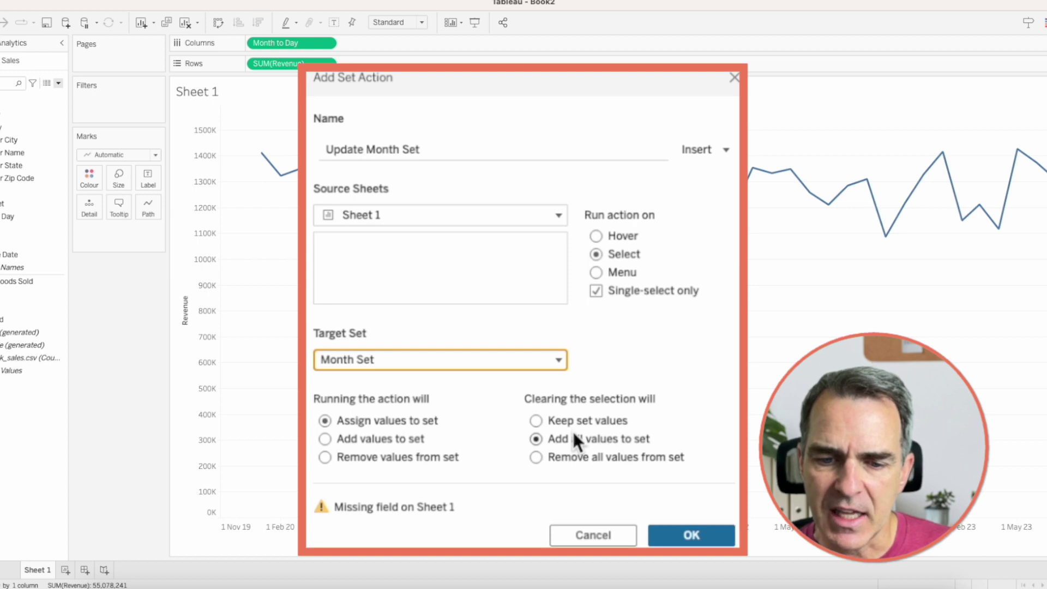
{"action": "left_click", "coordinate": [570, 457]}
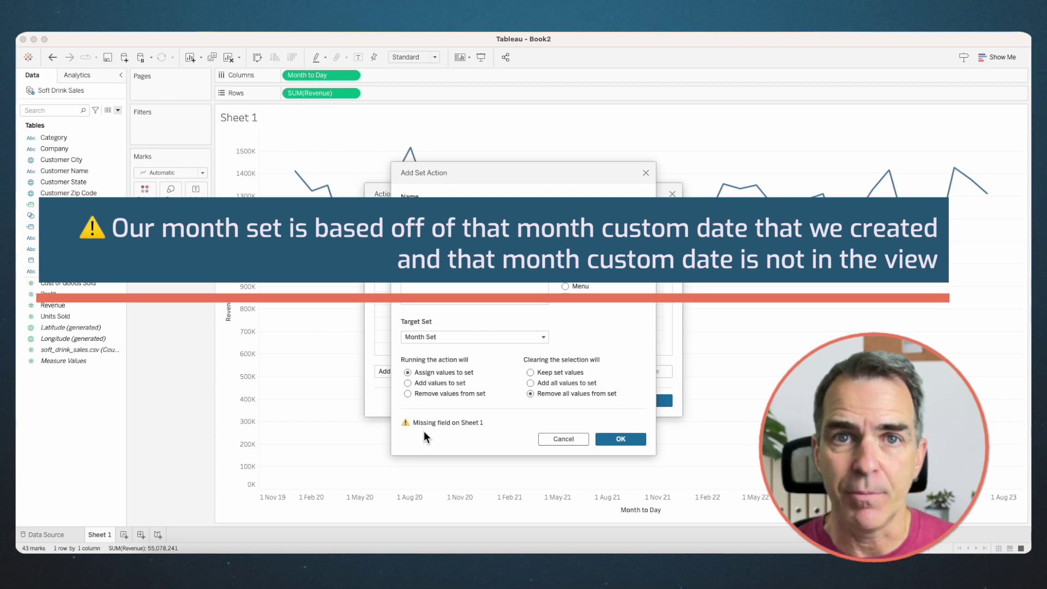
Save the set action and test it by selecting, then clearing, the August 2020 peak.
{"action": "left_click", "coordinate": [622, 439]}
{"action": "left_click", "coordinate": [647, 400]}
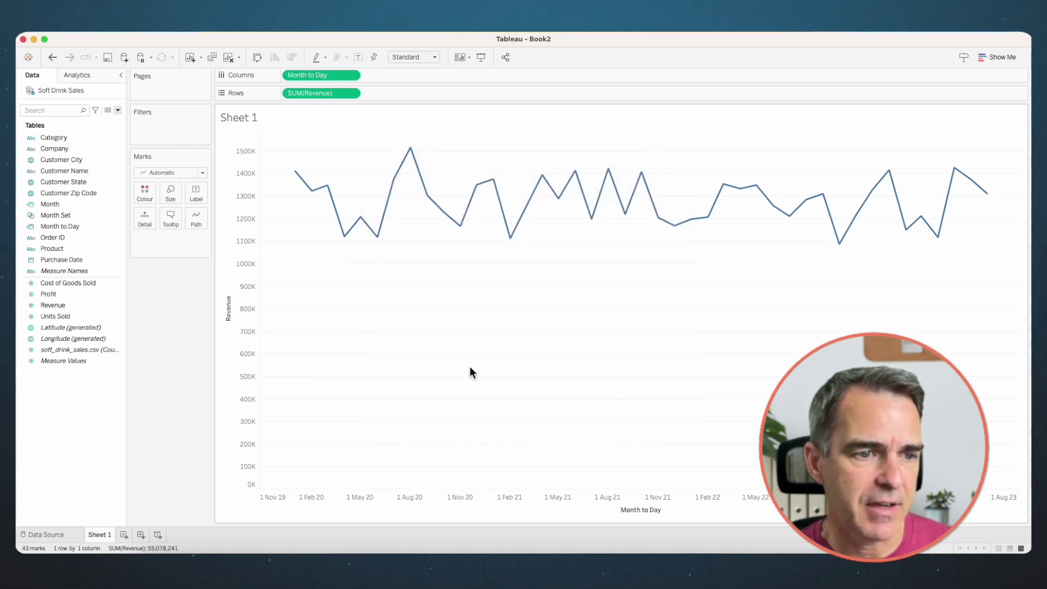
{"action": "left_click", "coordinate": [411, 149]}
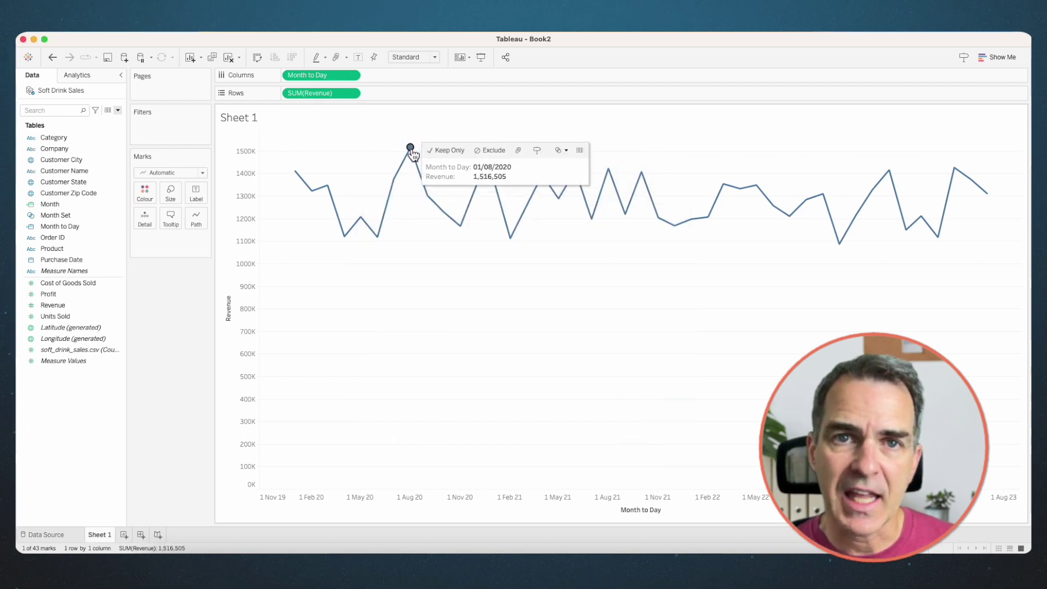
{"action": "left_click", "coordinate": [419, 355]}
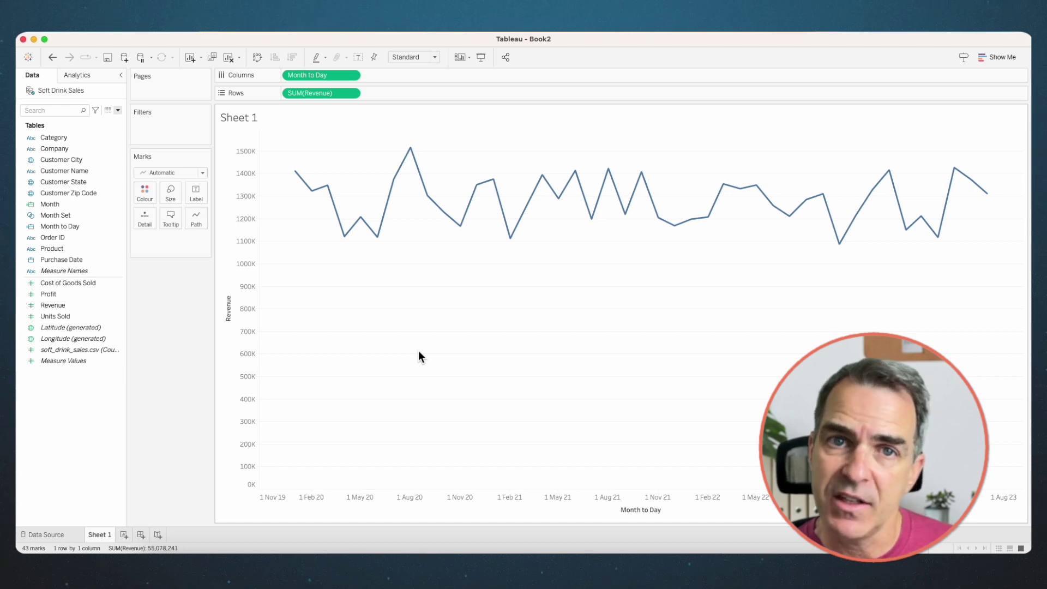
Put Month on the line's Path and drill August 2020 into daily revenue.
{"action": "left_click", "coordinate": [50, 204]}
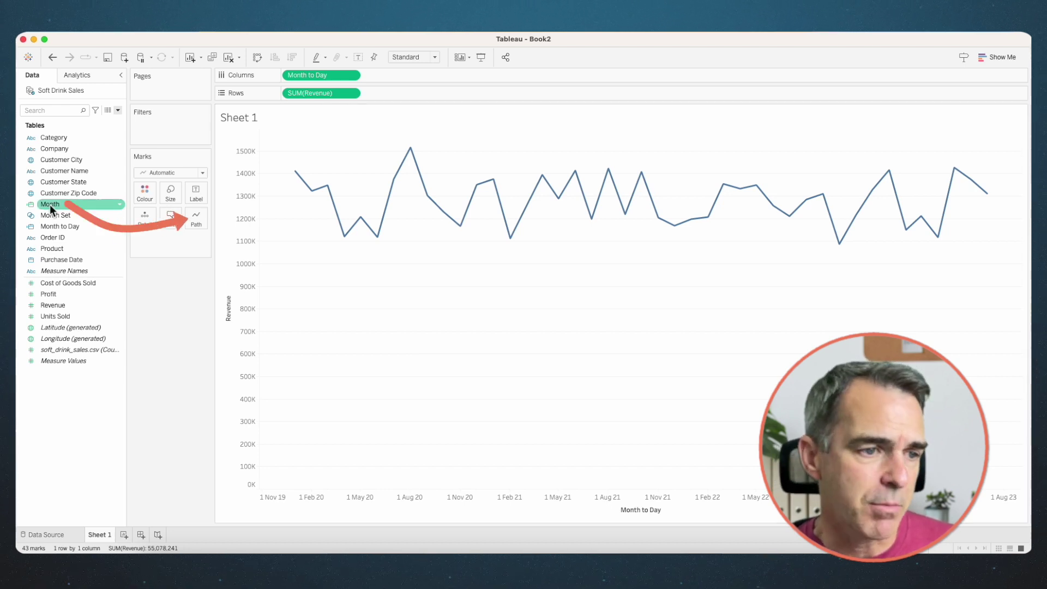
{"action": "left_click_drag", "start_coordinate": [50, 205], "coordinate": [200, 210]}
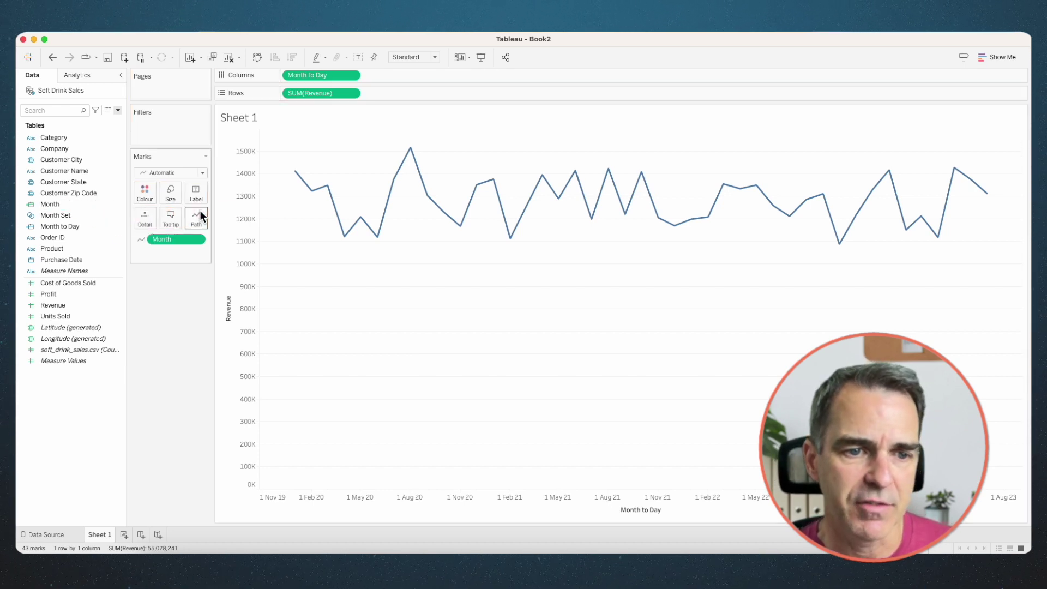
{"action": "left_click", "coordinate": [411, 153]}
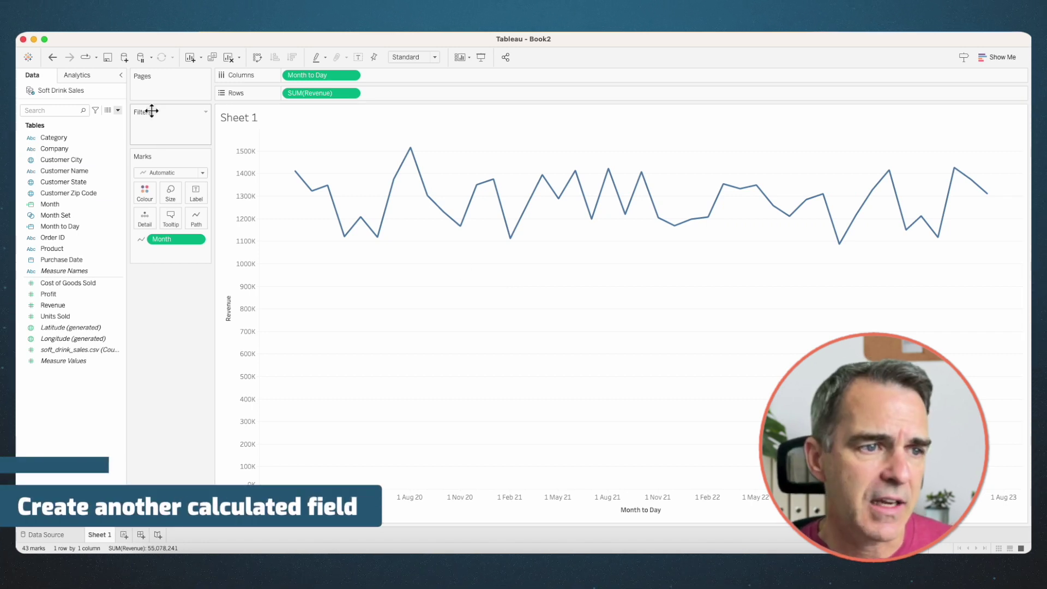
Start calculated field 'Show Months in Set' with IF [Month Set] THEN 1 ELSE 0 END.
{"action": "left_click", "coordinate": [118, 109]}
{"action": "left_click", "coordinate": [95, 119]}
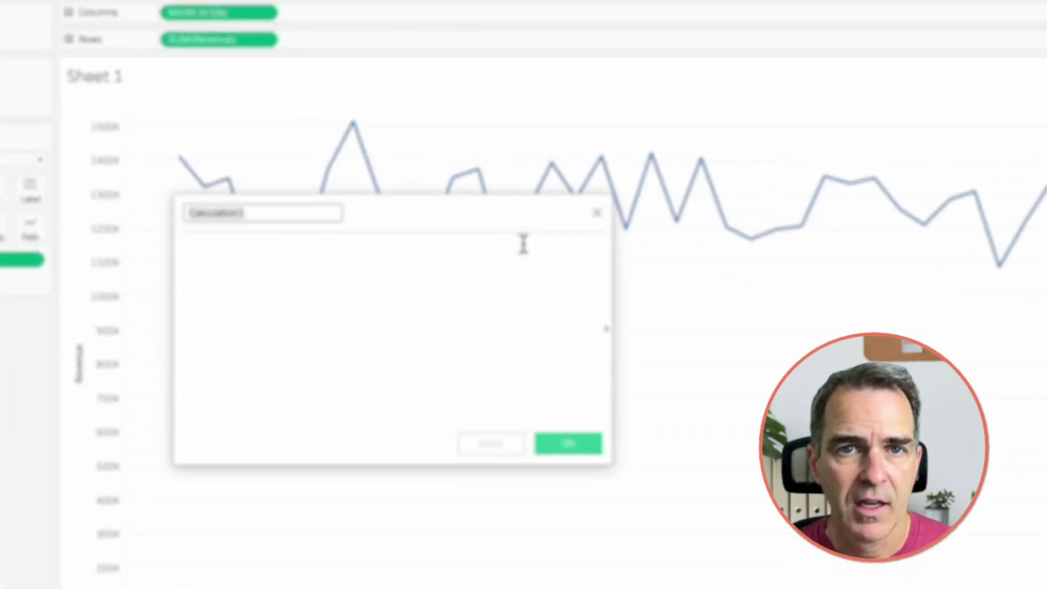
{"action": "type", "text": "Show Months in Set"}
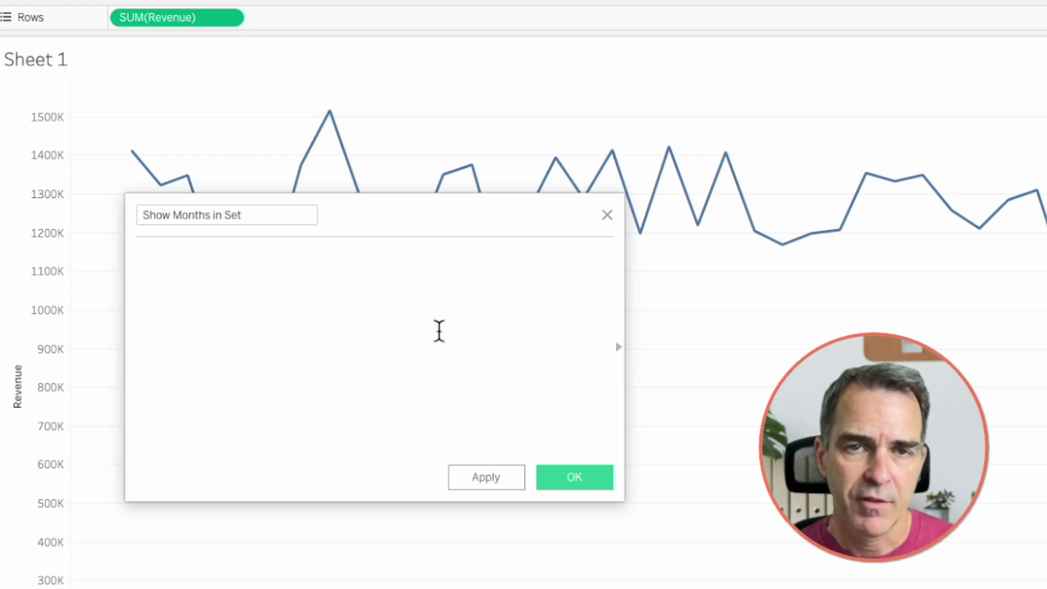
{"action": "type", "text": "IF mo"}
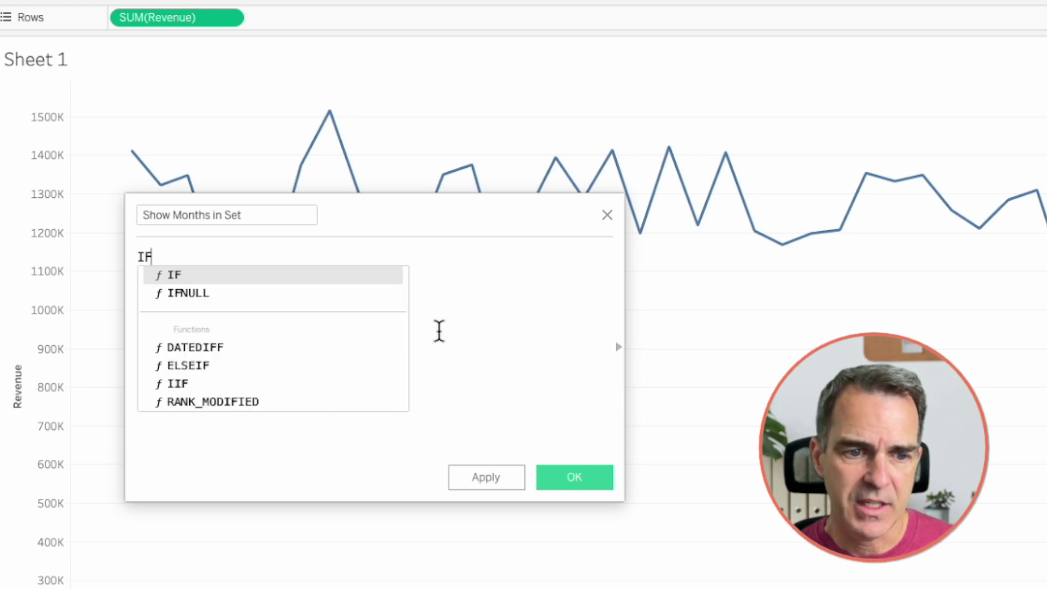
{"action": "double_click", "coordinate": [264, 421]}
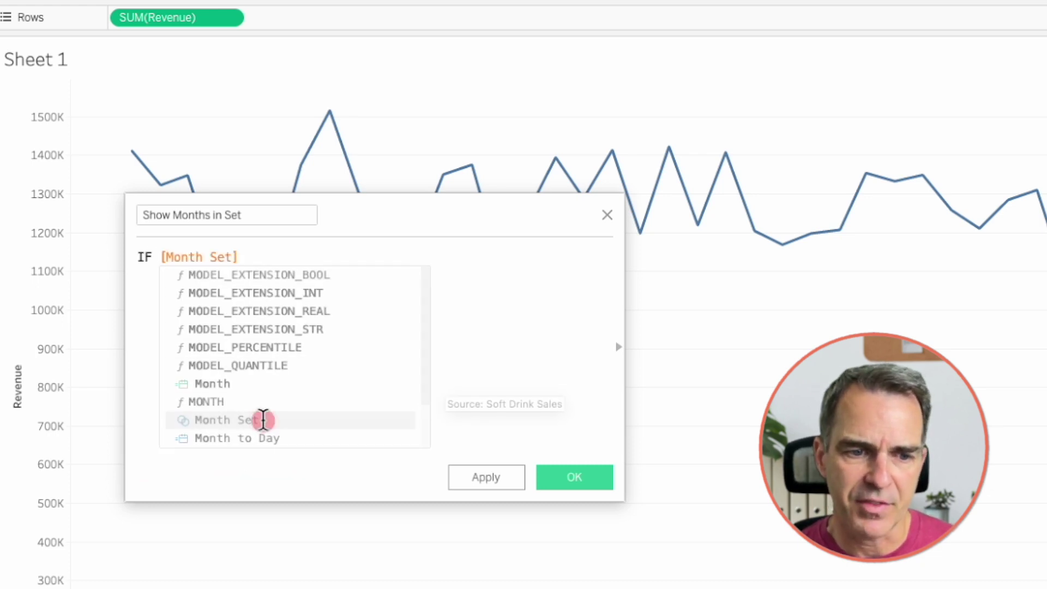
{"action": "type", "text": "THEN 1"}
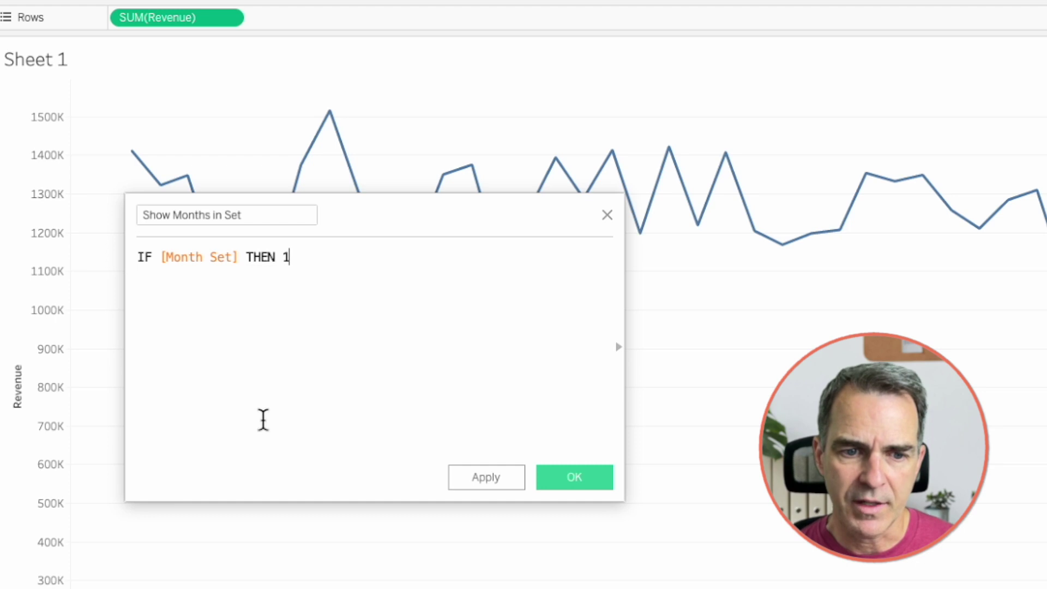
{"action": "type", "text": " ELSE 0 "}
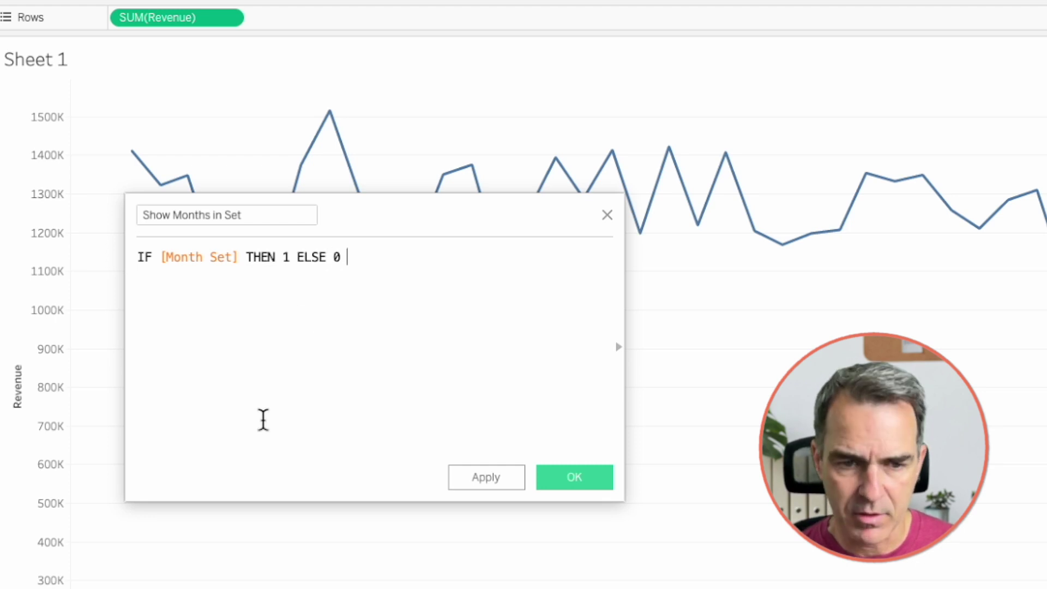
{"action": "type", "text": "END"}
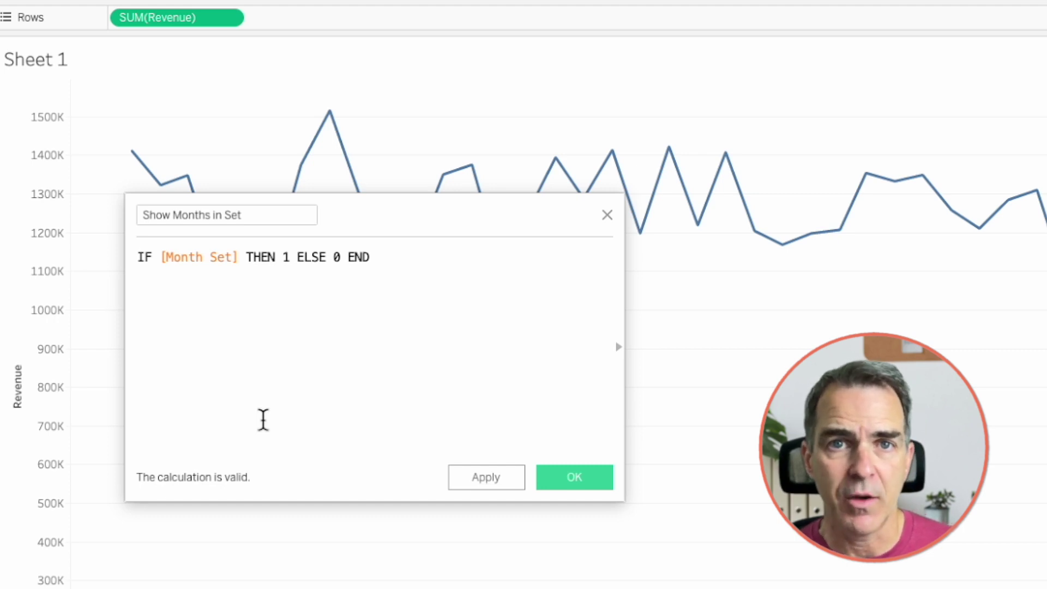
Wrap the expression in MAX and then WINDOW_MAX, and save the calculation.
{"action": "type", "text": "MAX("}
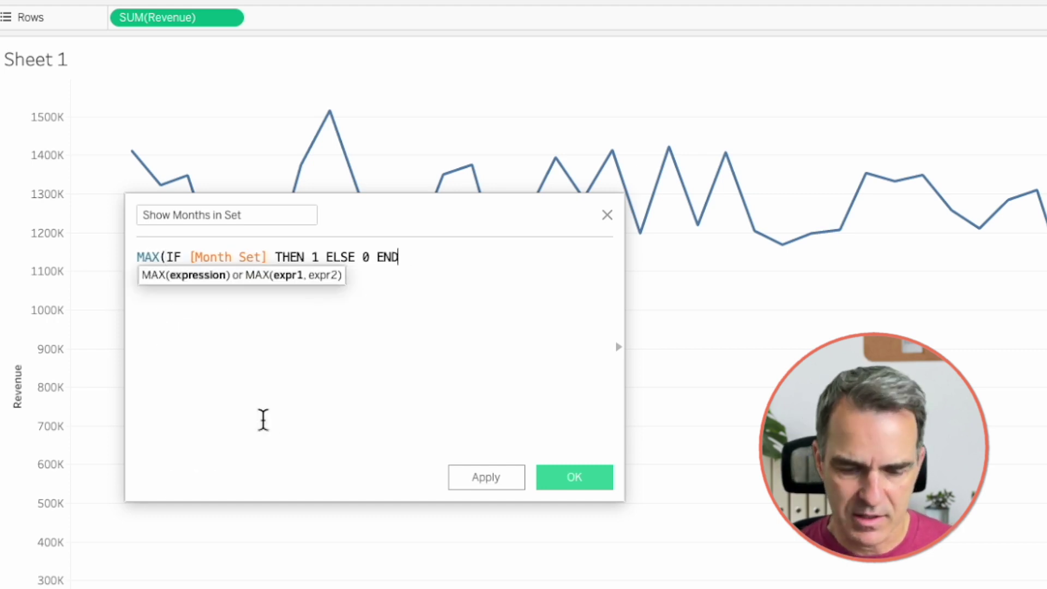
{"action": "type", "text": ")"}
{"action": "key", "text": "Return"}
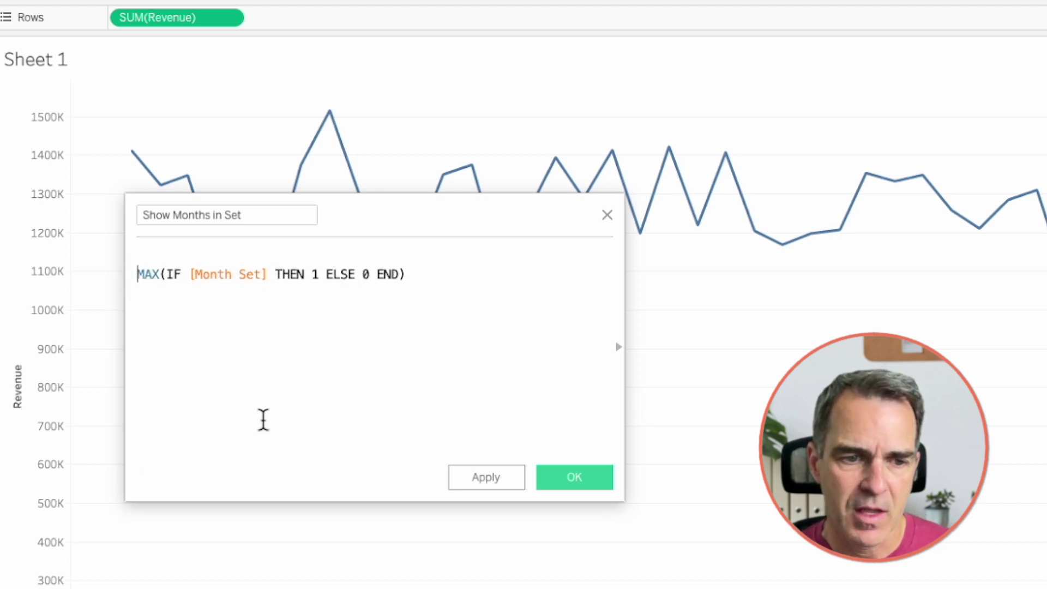
{"action": "type", "text": "WIND"}
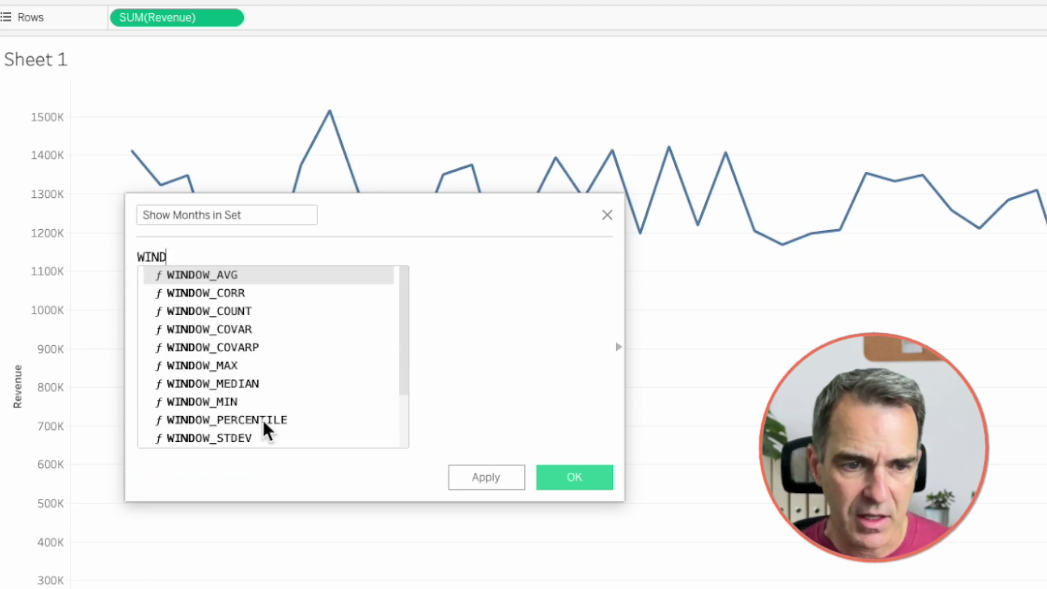
{"action": "key", "text": "Down"}
{"action": "key", "text": "Down"}
{"action": "key", "text": "Down"}
{"action": "key", "text": "Down"}
{"action": "key", "text": "Down"}
{"action": "key", "text": "Return"}
{"action": "left_click", "coordinate": [263, 420]}
{"action": "type", "text": ")"}
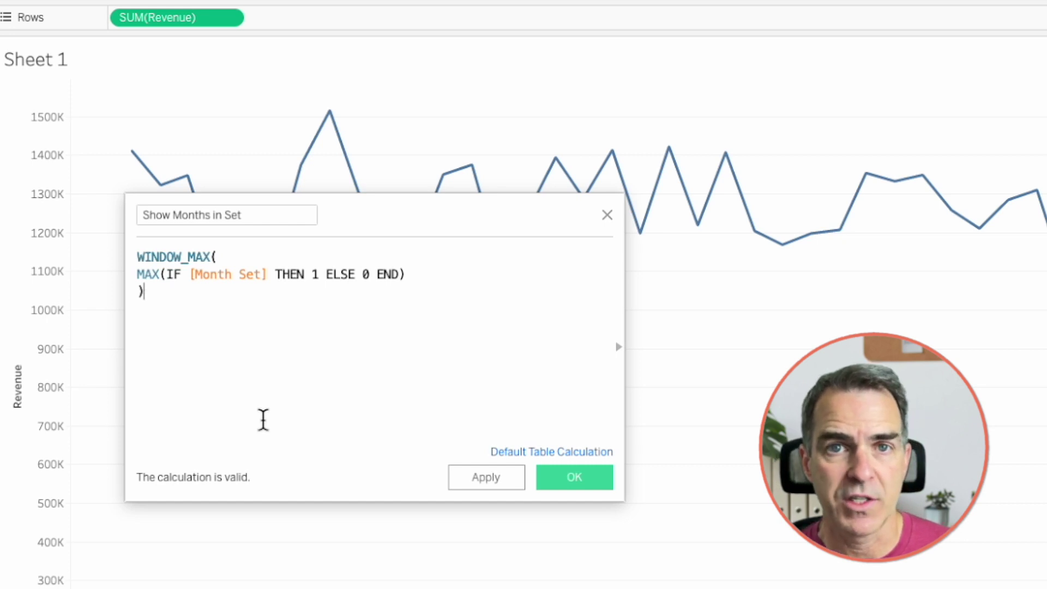
{"action": "left_click", "coordinate": [572, 474]}
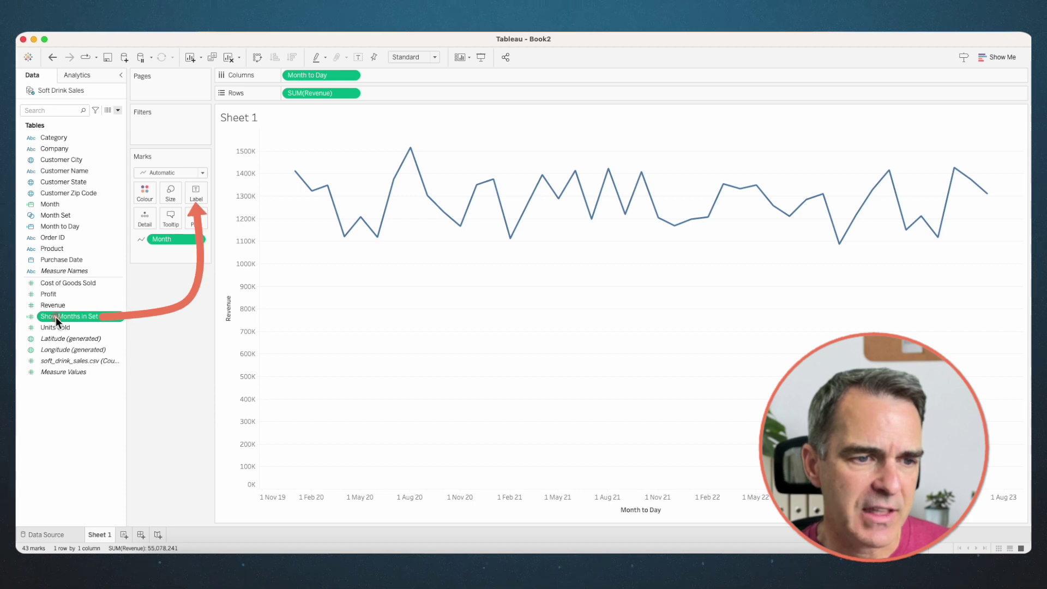
{"action": "left_click_drag", "start_coordinate": [60, 315], "coordinate": [196, 194]}
{"action": "left_click", "coordinate": [196, 240]}
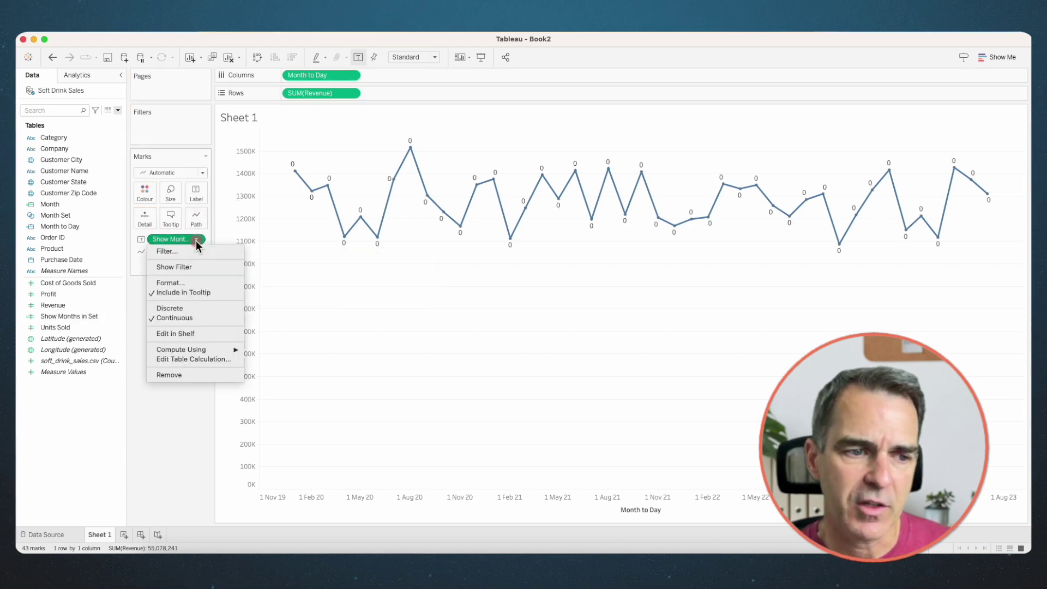
{"action": "left_click", "coordinate": [210, 358]}
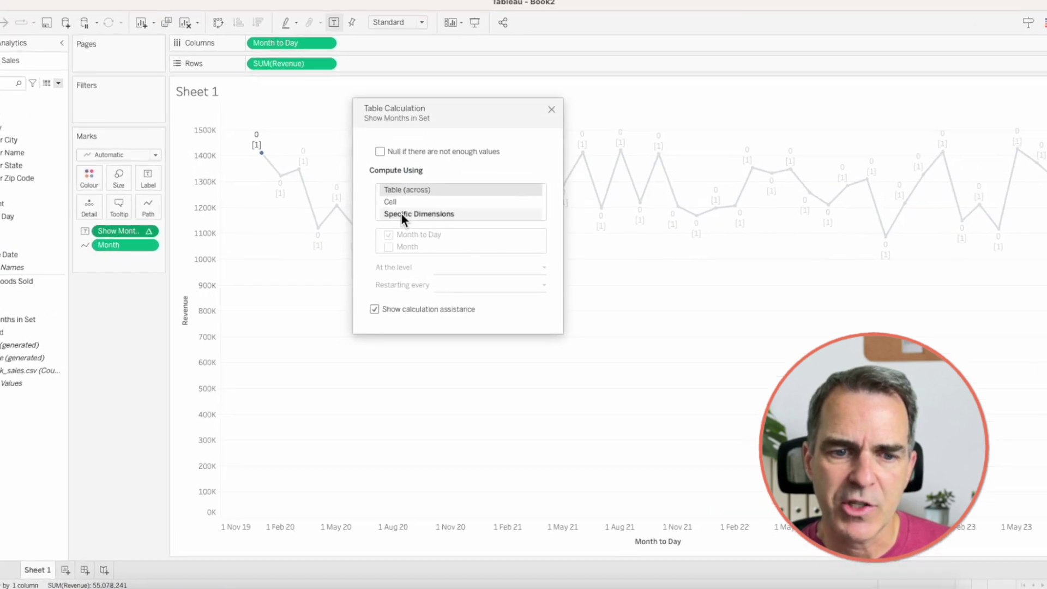
{"action": "left_click", "coordinate": [418, 227]}
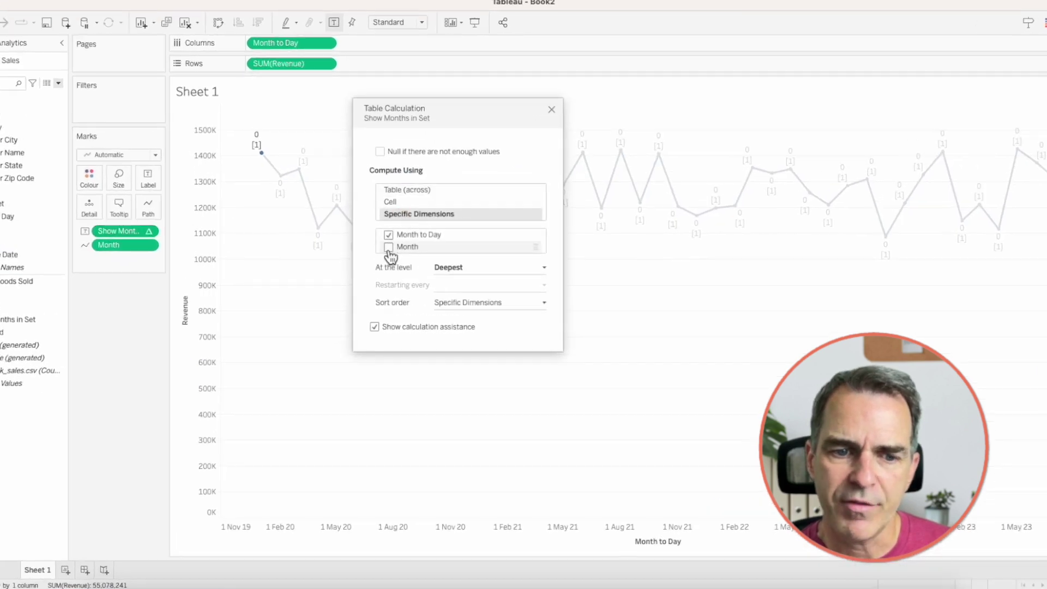
{"action": "left_click", "coordinate": [388, 248]}
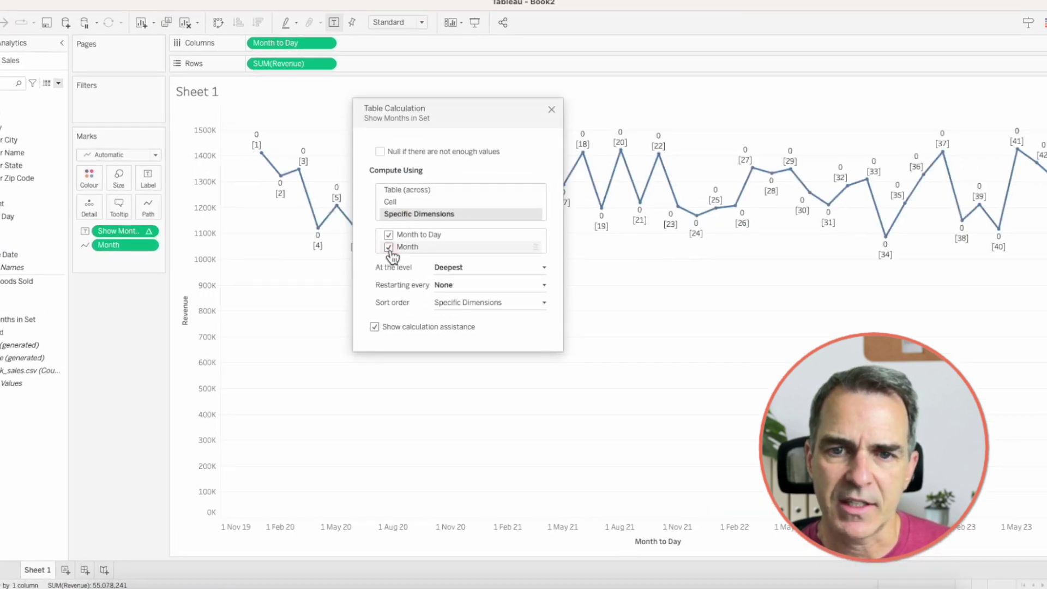
{"action": "left_click", "coordinate": [551, 109]}
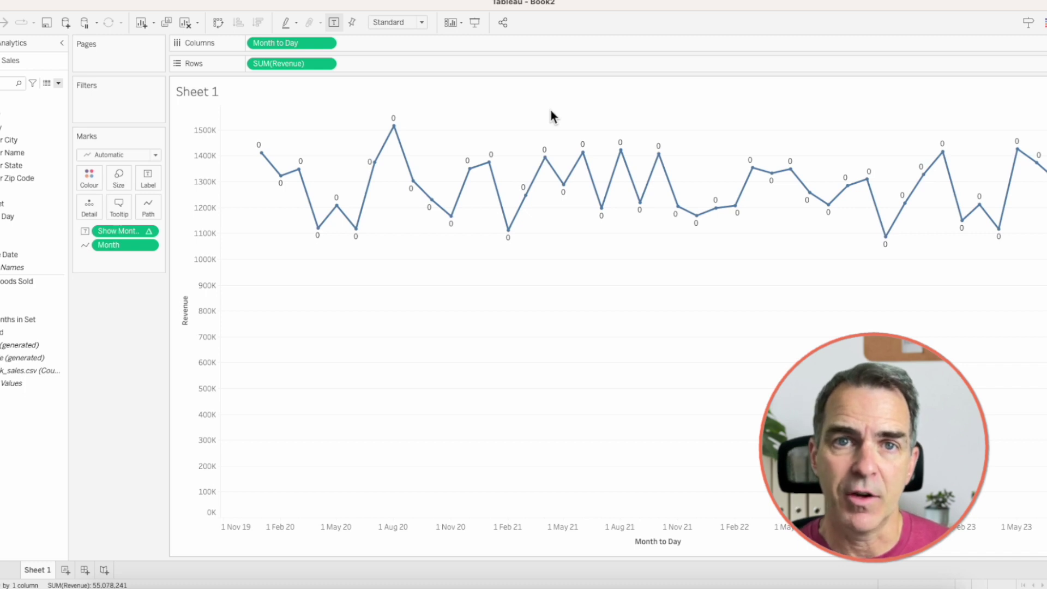
{"action": "left_click", "coordinate": [489, 162]}
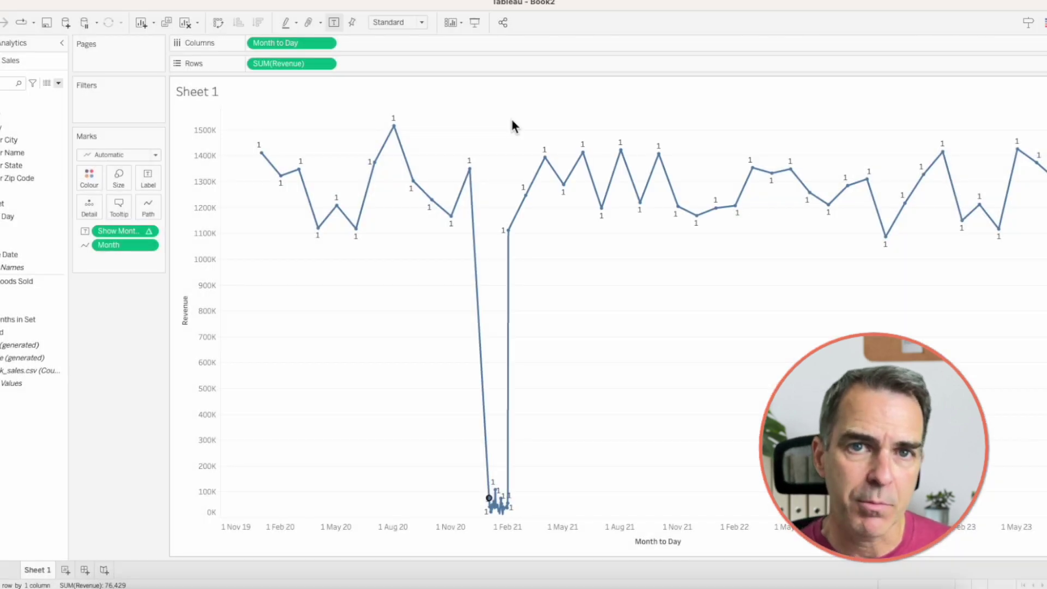
Collapse back to months and start 'Months Filter': IF [Show Months in Set]=0 THEN TRUE.
{"action": "left_click", "coordinate": [504, 148]}
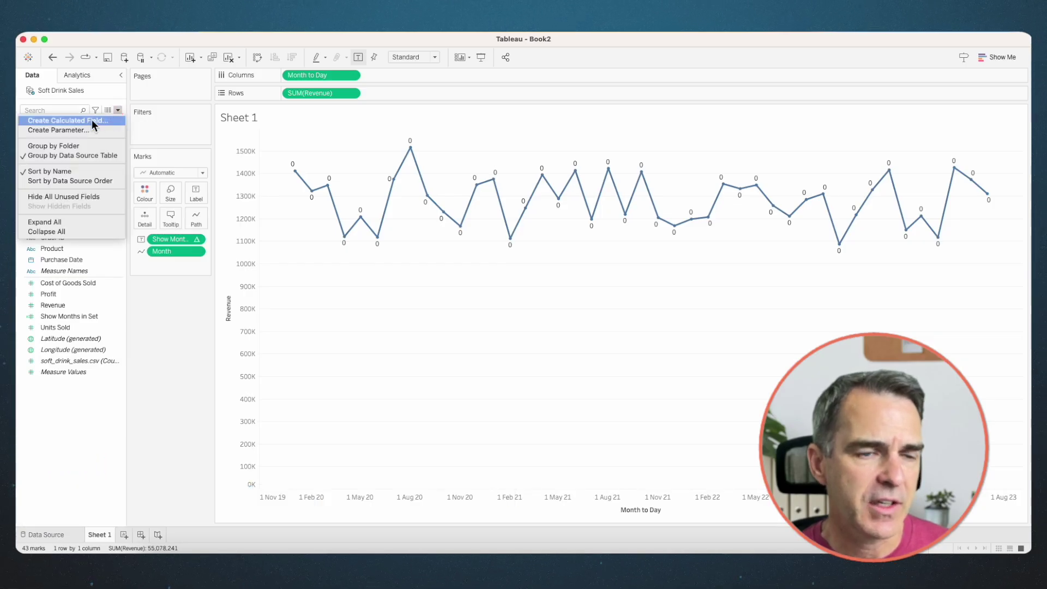
{"action": "left_click", "coordinate": [92, 119]}
{"action": "type", "text": "Months "}
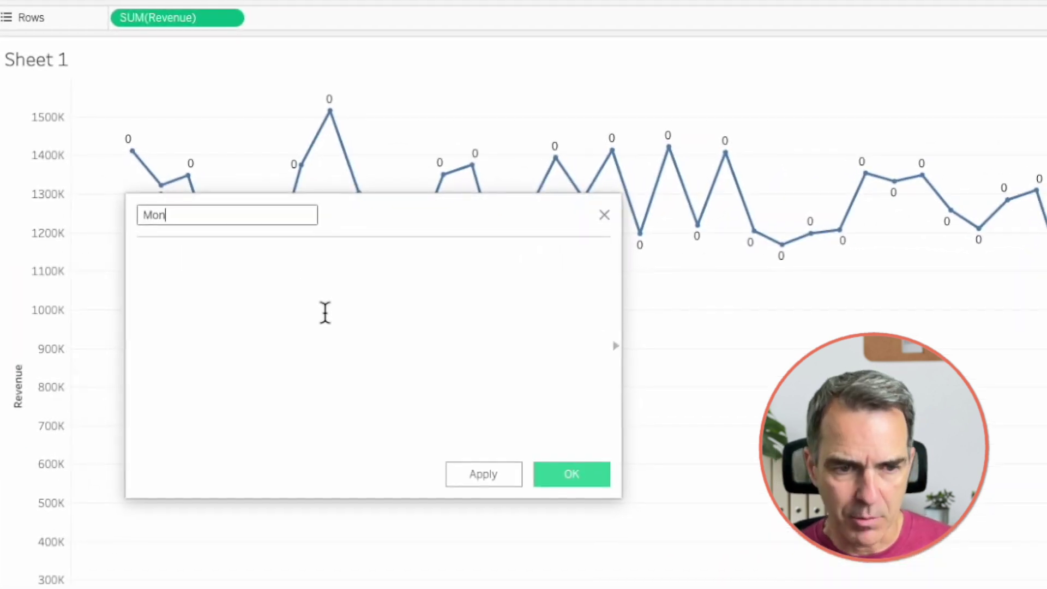
{"action": "type", "text": "Filter"}
{"action": "left_click", "coordinate": [325, 339]}
{"action": "type", "text": "IF sho"}
{"action": "key", "text": "Return"}
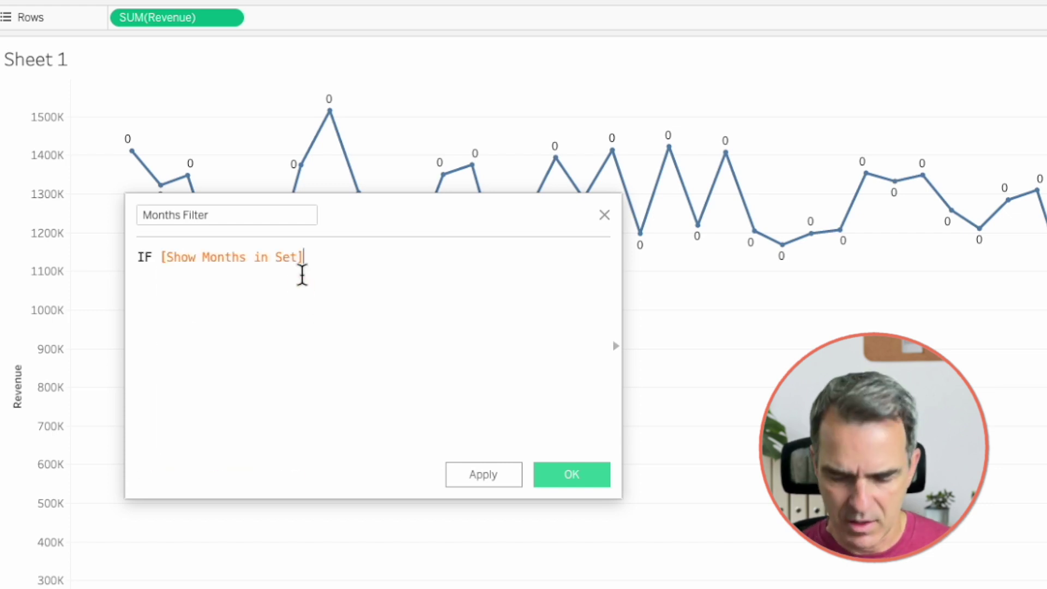
{"action": "type", "text": "=0 THEN tr"}
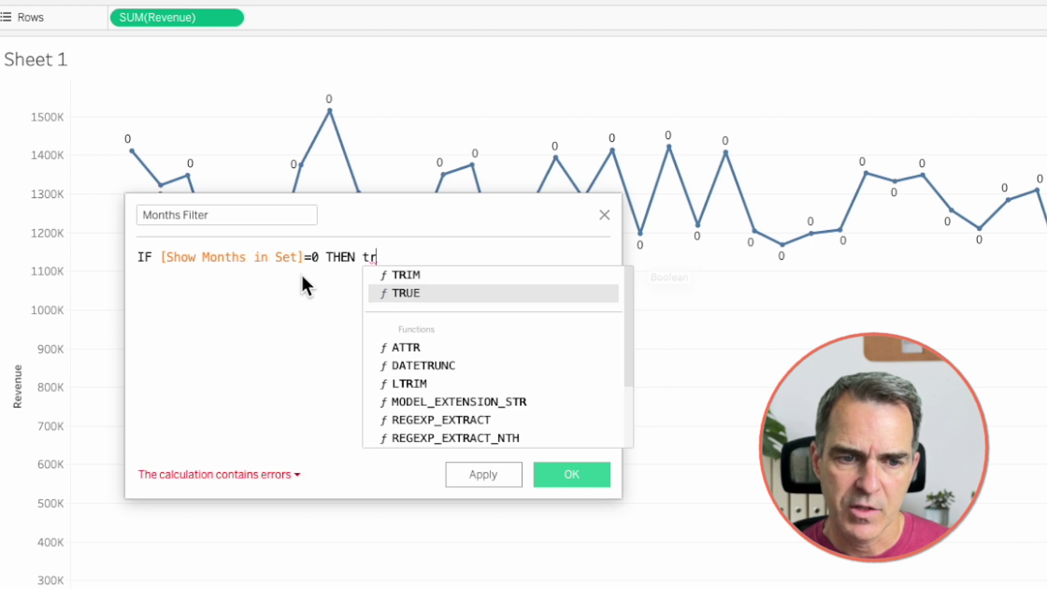
{"action": "key", "text": "Return"}
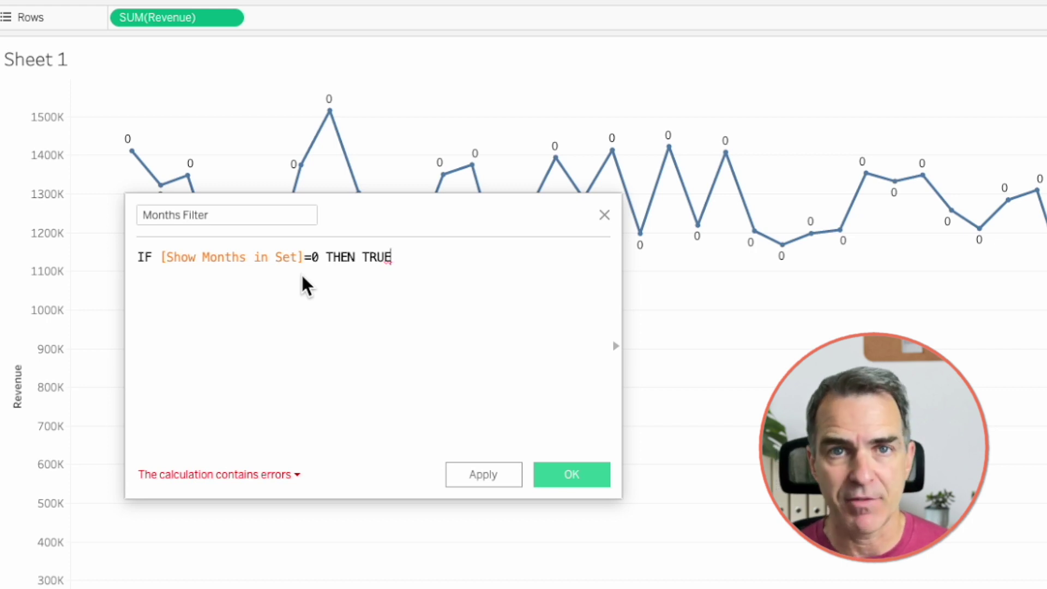
Finish the formula with ELSE ATTR([Month Set]) END and save it.
{"action": "key", "text": "Return"}
{"action": "type", "text": "ELSE "}
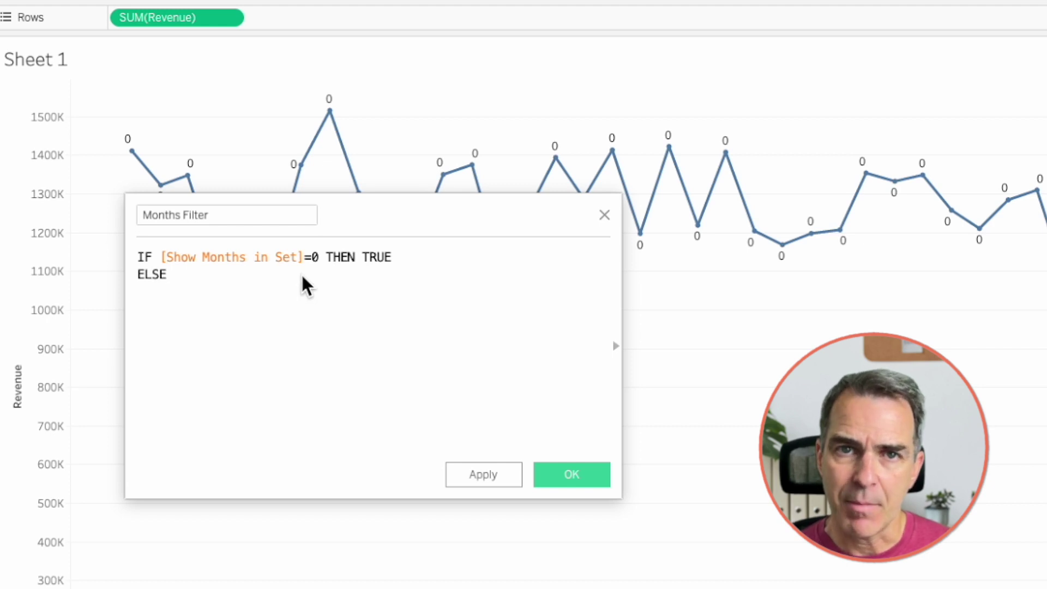
{"action": "type", "text": "attr"}
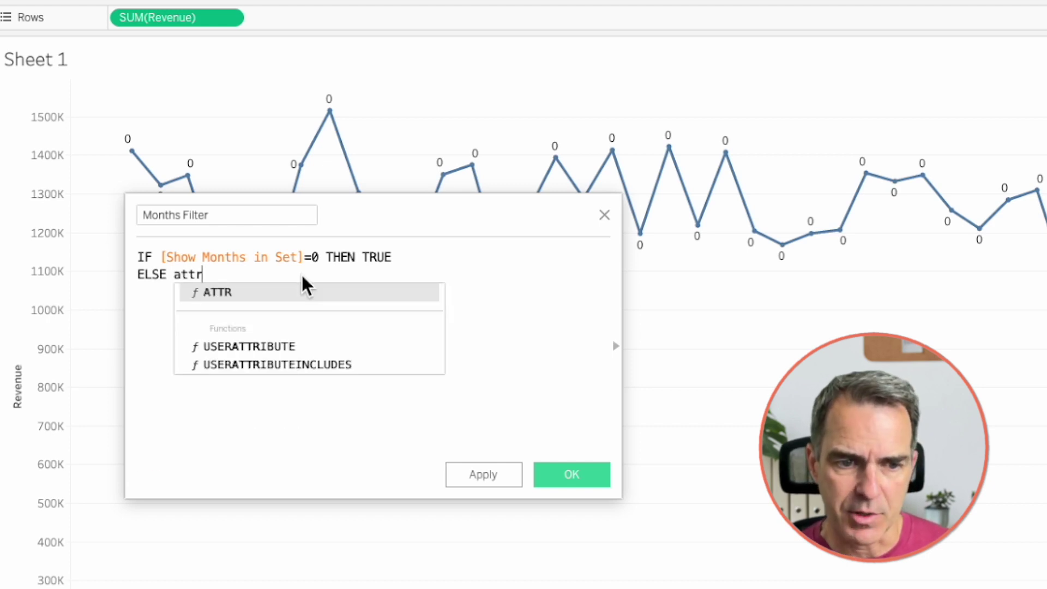
{"action": "key", "text": "Return"}
{"action": "type", "text": "mon"}
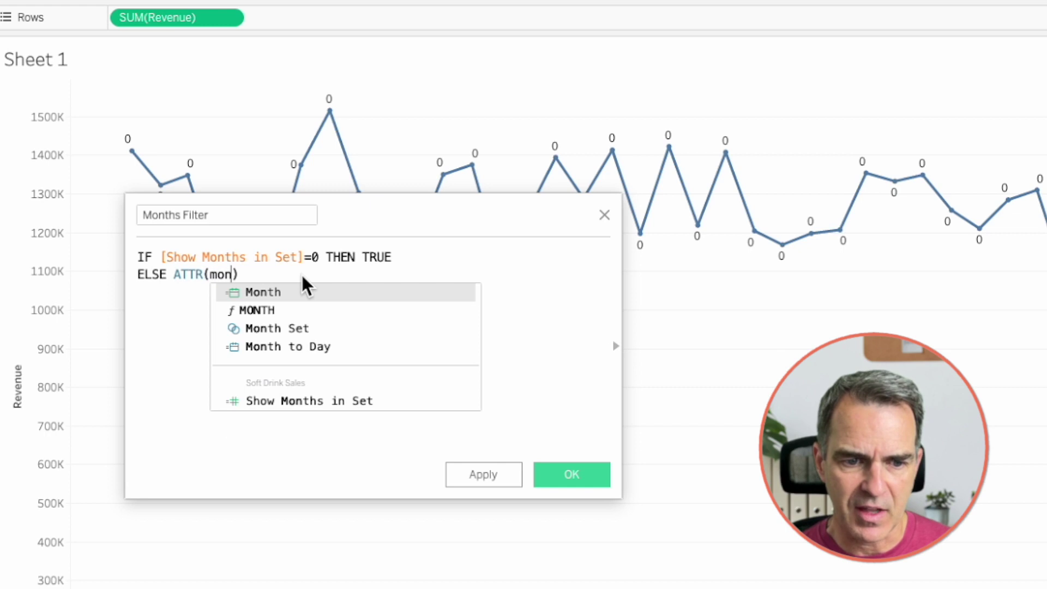
{"action": "left_click", "coordinate": [299, 330]}
{"action": "type", "text": "END"}
{"action": "left_click", "coordinate": [554, 475]}
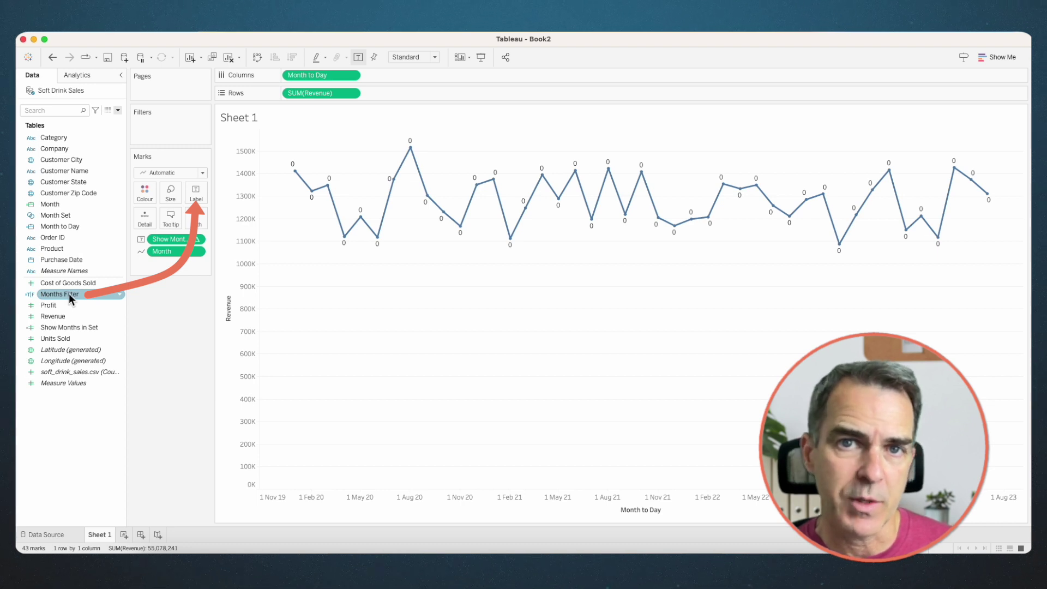
Label points with Months Filter and drill into August 2020 to check the True/False labels.
{"action": "left_click_drag", "start_coordinate": [71, 297], "coordinate": [195, 195]}
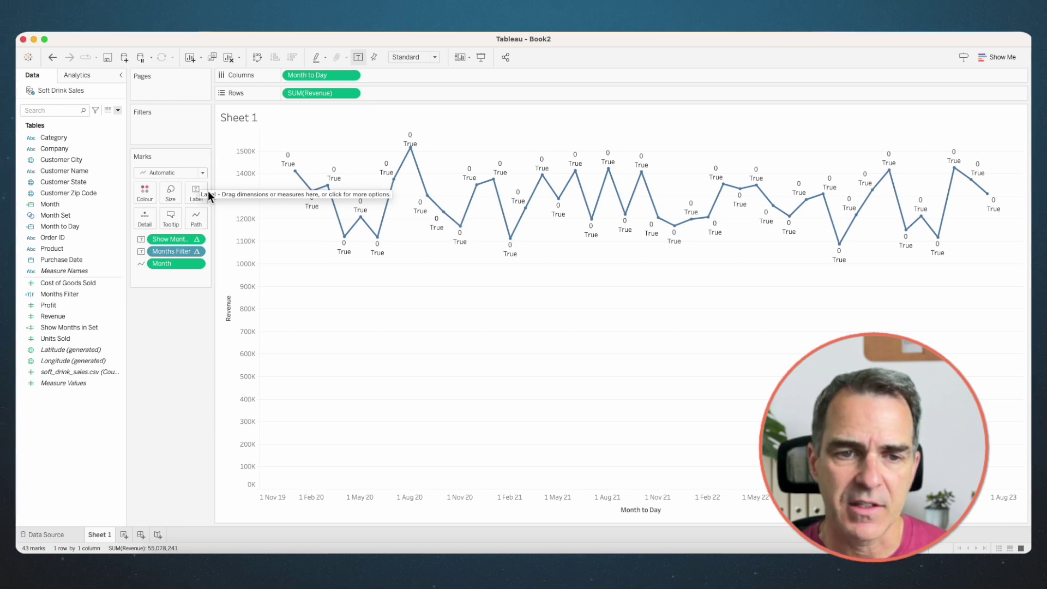
{"action": "left_click", "coordinate": [412, 153]}
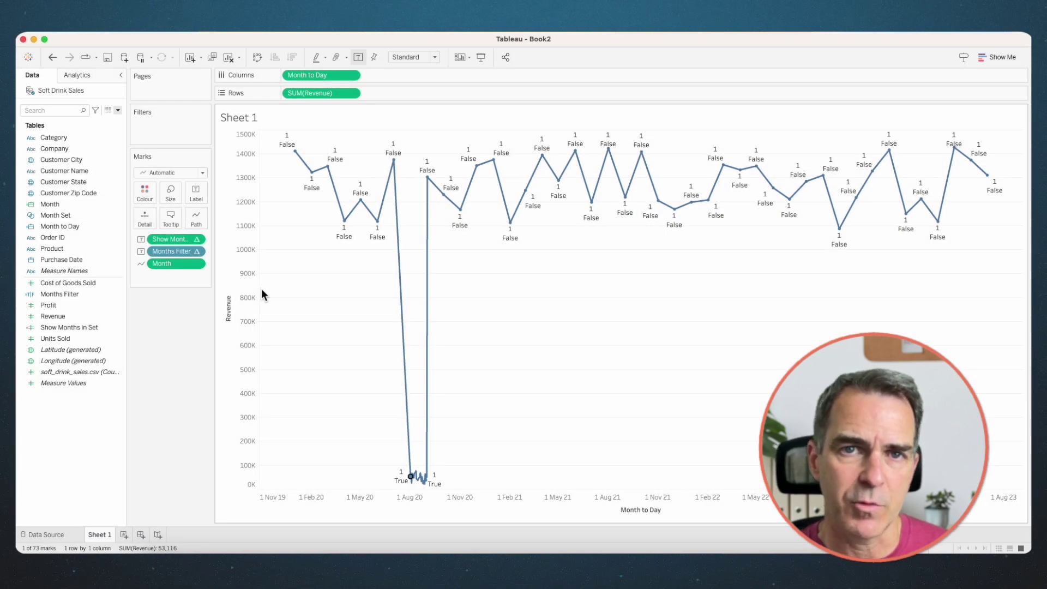
Review Months Filter's table calculation settings, then filter the view to Months Filter = True.
{"action": "right_click", "coordinate": [196, 251]}
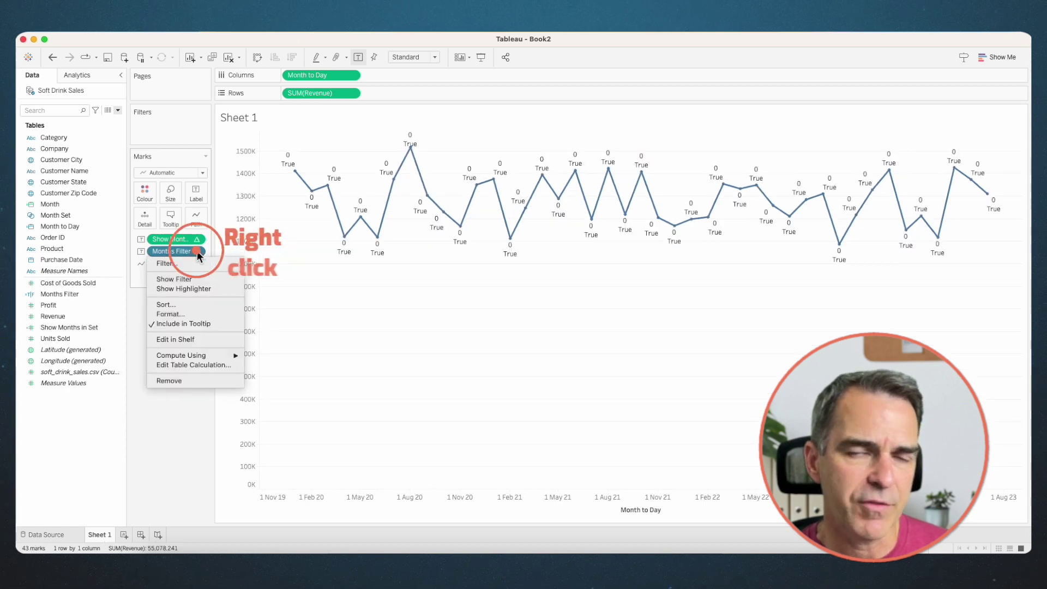
{"action": "left_click", "coordinate": [198, 362]}
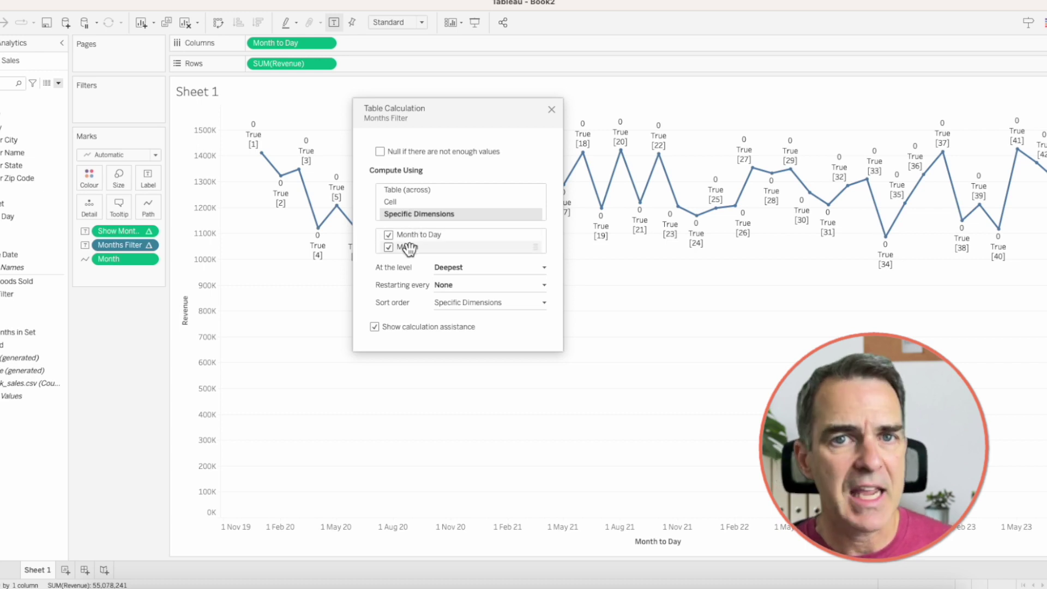
{"action": "left_click", "coordinate": [552, 110]}
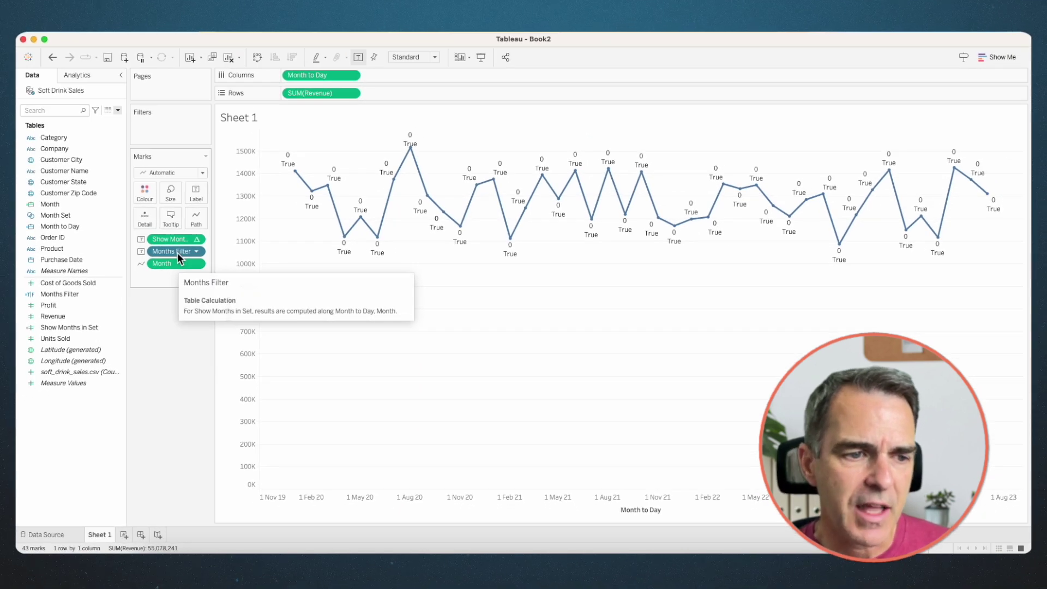
{"action": "left_click_drag", "start_coordinate": [178, 253], "coordinate": [192, 143]}
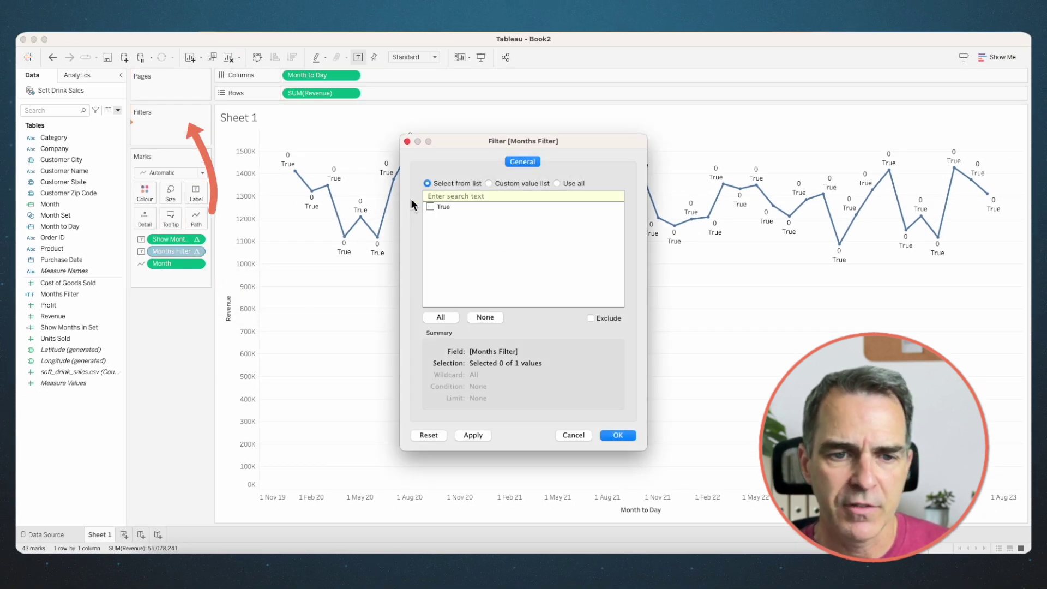
{"action": "left_click", "coordinate": [615, 434]}
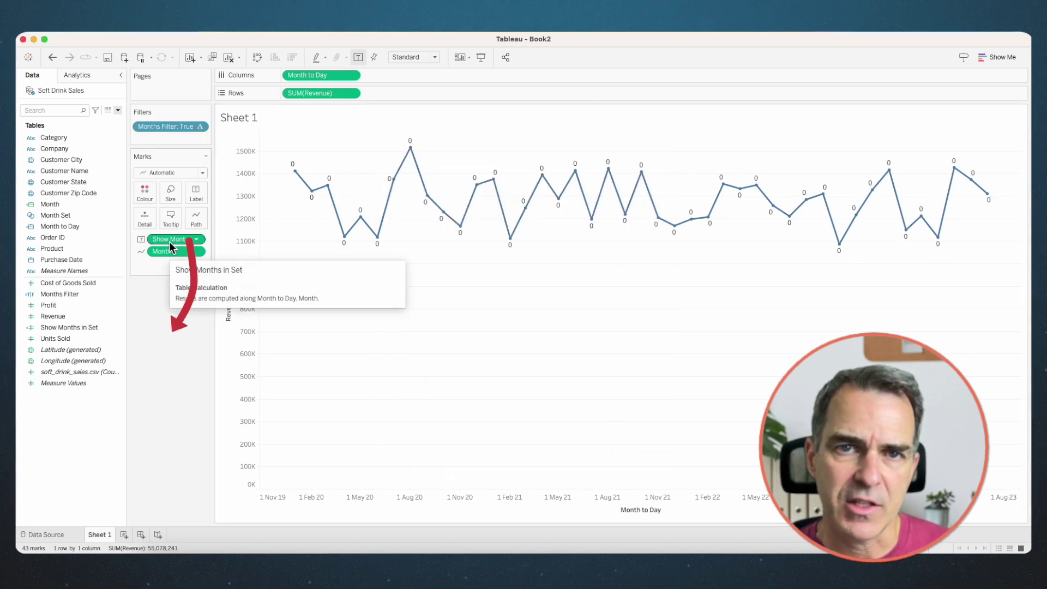
Remove the Show Months in Set labels, then test drilling into August 2020 and February 2021.
{"action": "left_click_drag", "start_coordinate": [172, 247], "coordinate": [175, 334]}
{"action": "left_click", "coordinate": [410, 148]}
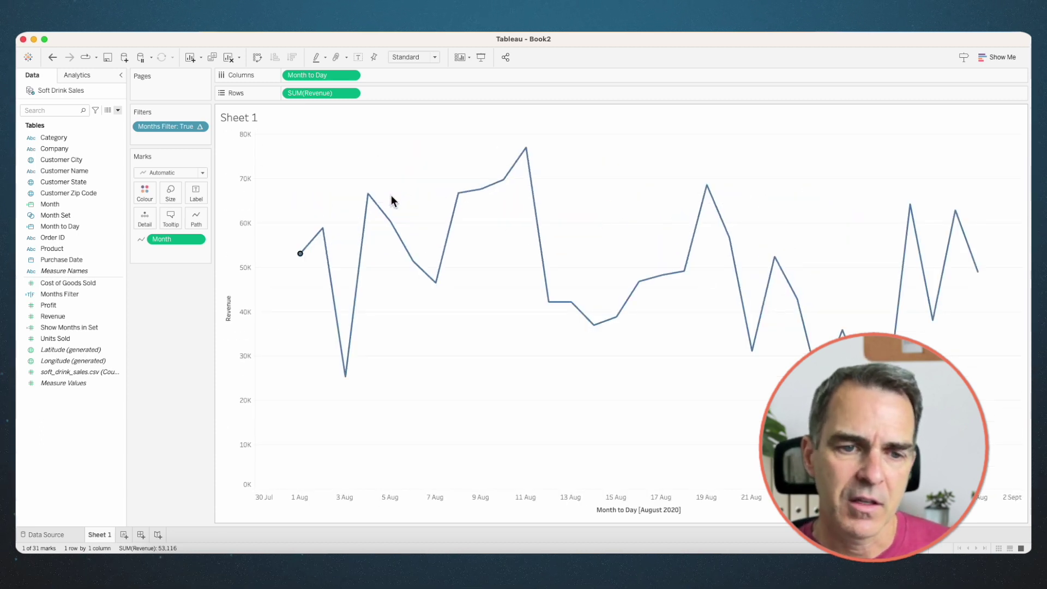
{"action": "left_click", "coordinate": [391, 195]}
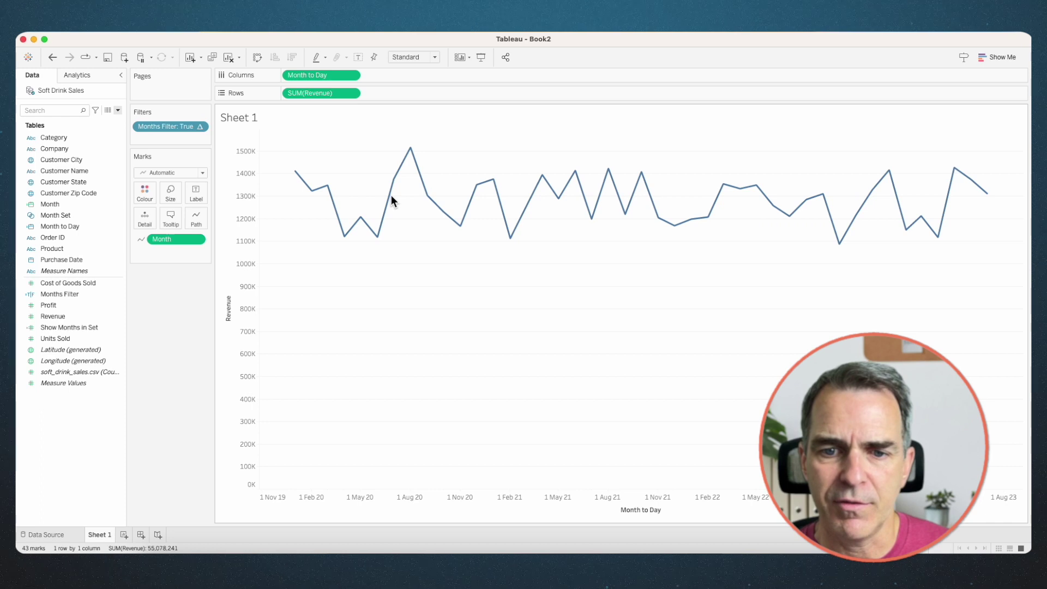
{"action": "left_click", "coordinate": [498, 245]}
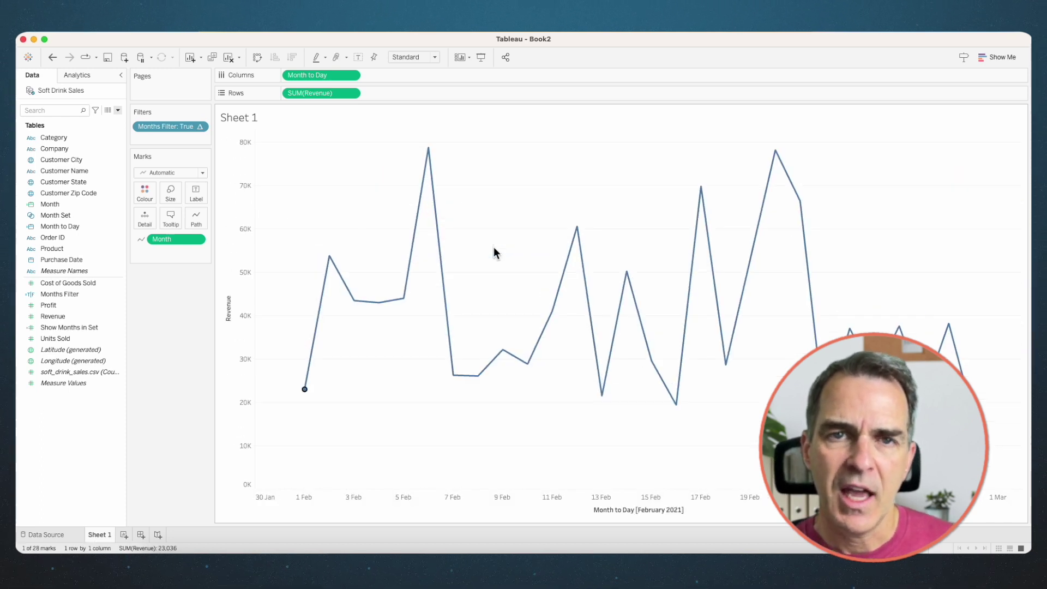